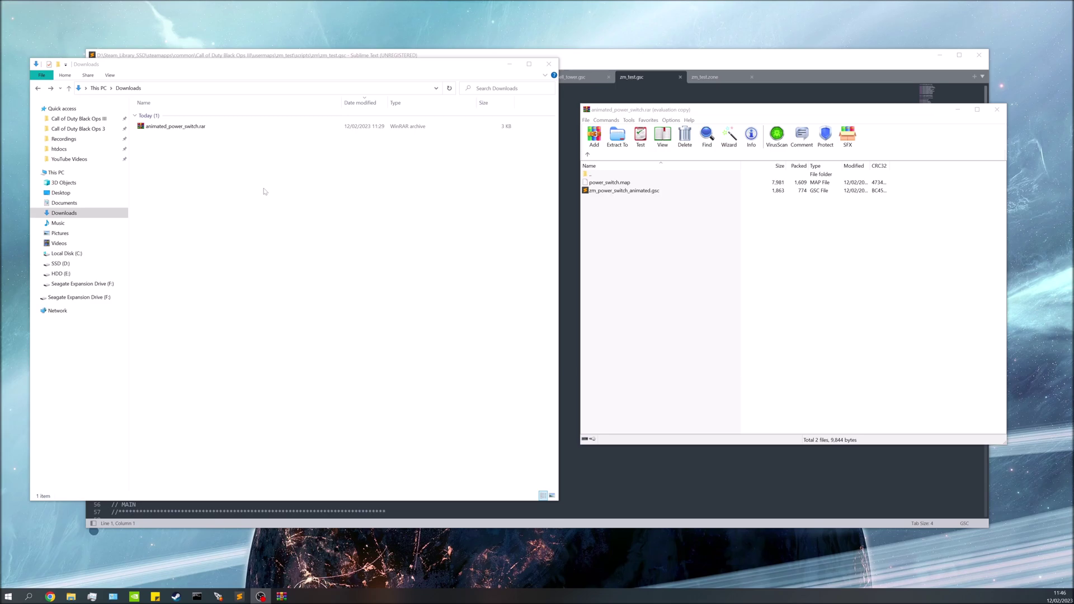
- Review the two files in the animated_power_switch.rar archive, power_switch.map and zm_power_switch_animated.gsc
left_click(223, 128)
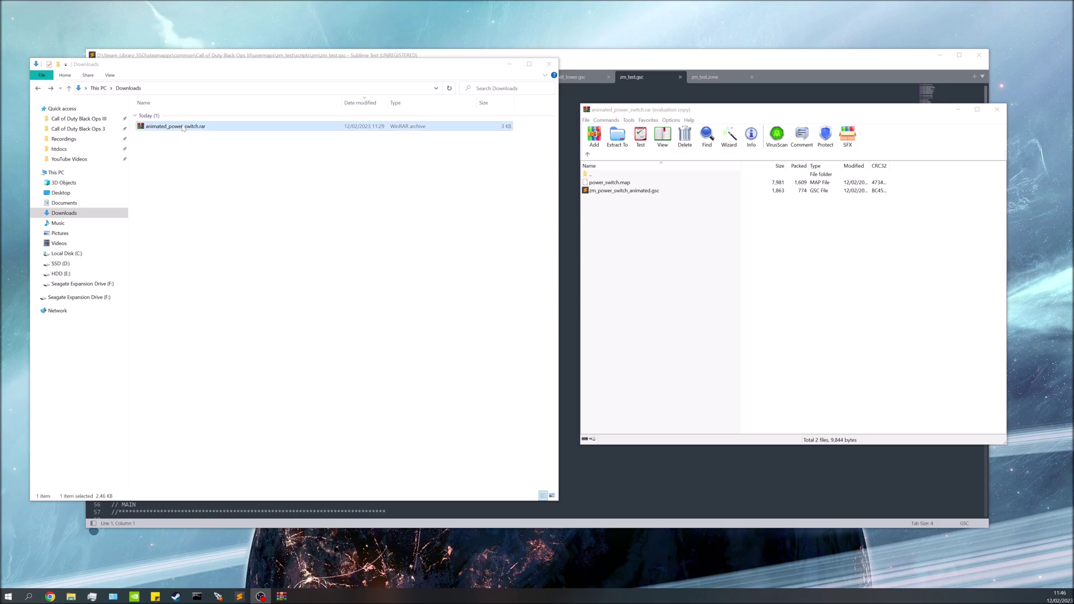
left_click(218, 162)
left_click(621, 185)
left_click(623, 190)
left_click(616, 183)
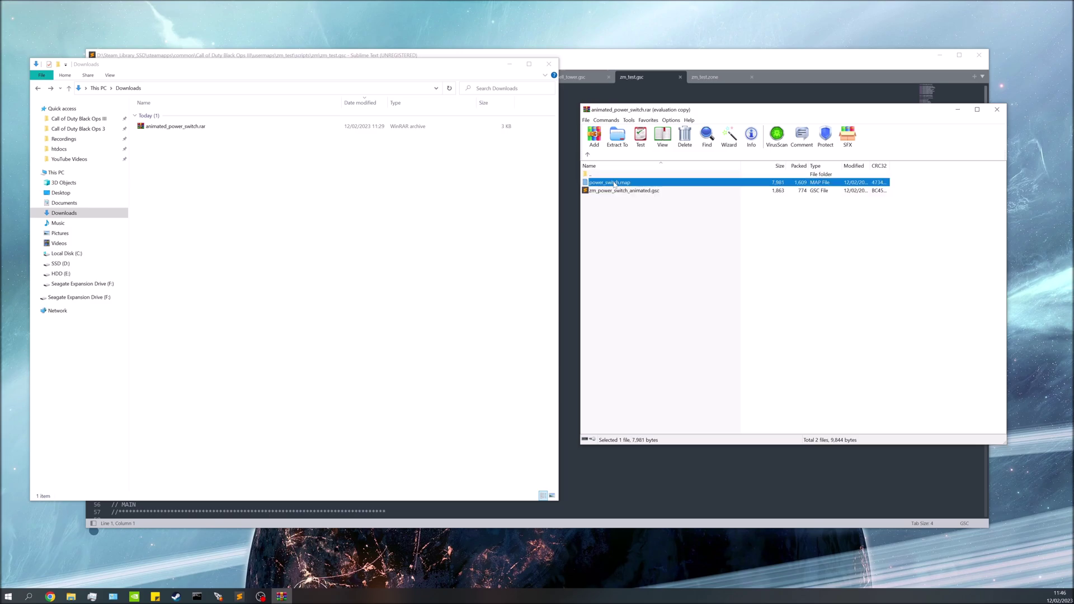
left_click(627, 191)
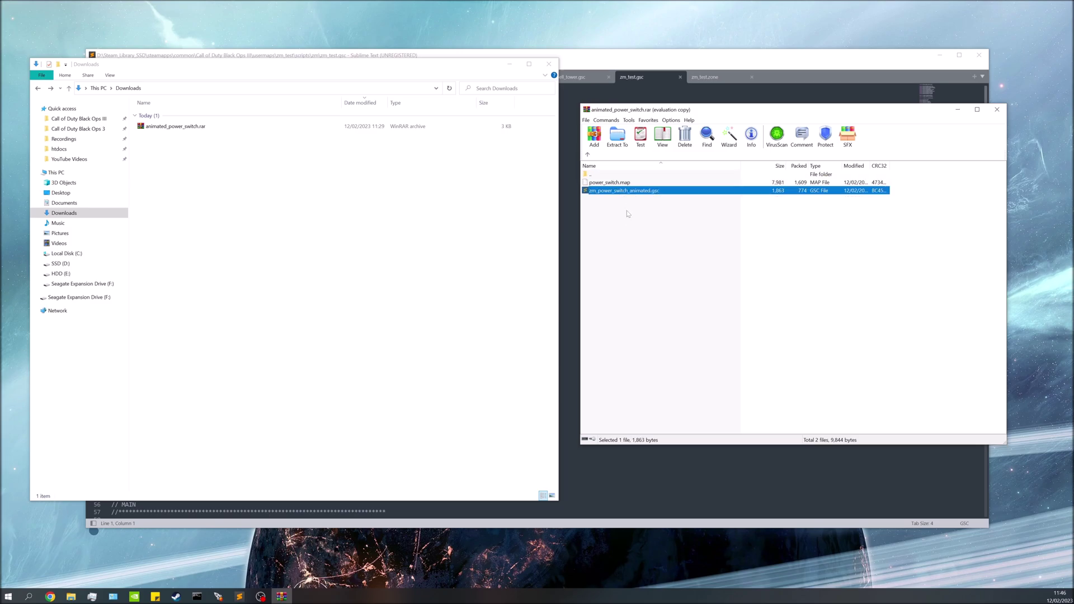
left_click(628, 212)
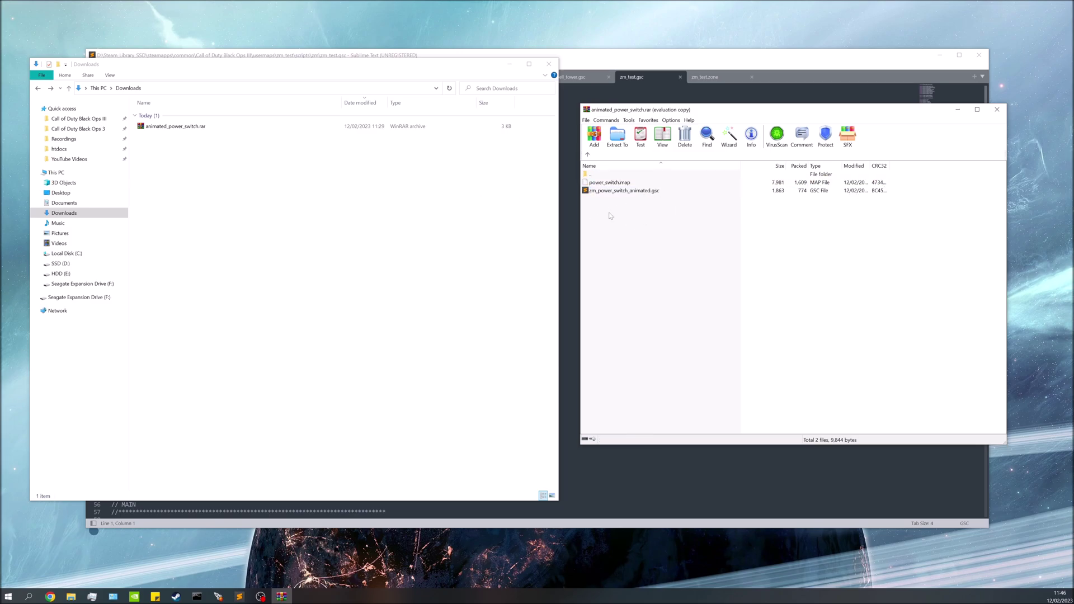
- Extract power_switch.map from the archive into the Call of Duty Black Ops III folder map_source\_prefabs\zm\zm_test
left_click(72, 119)
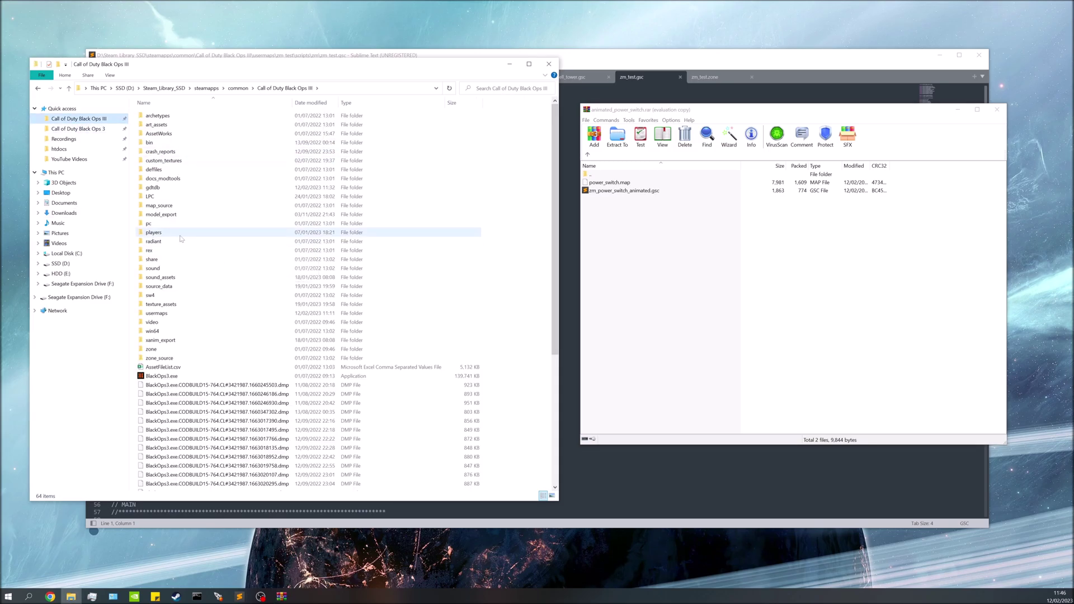
double_click(170, 207)
double_click(156, 116)
double_click(171, 163)
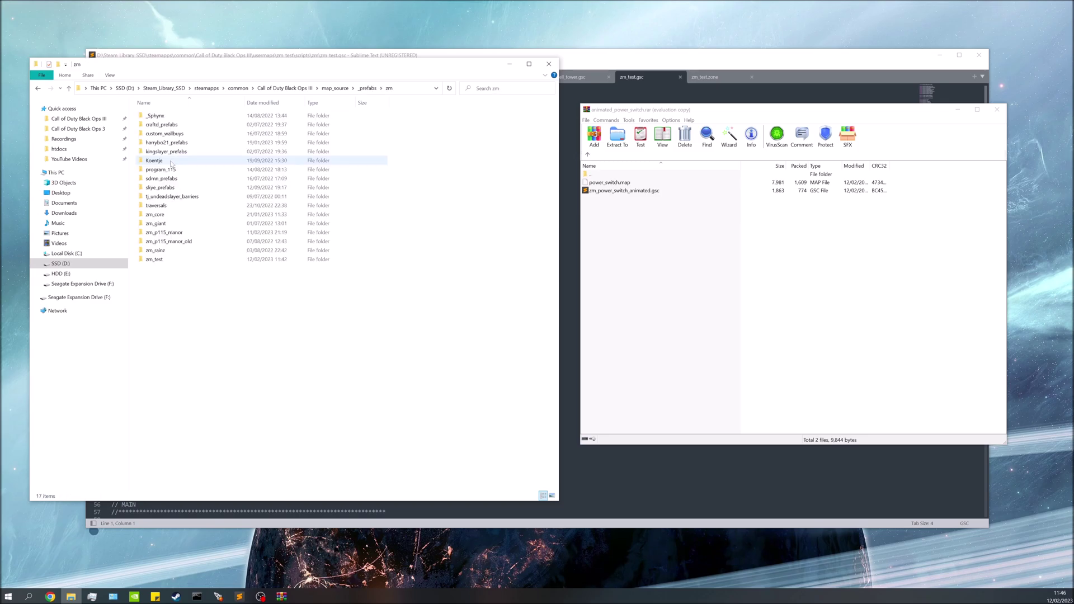
double_click(154, 260)
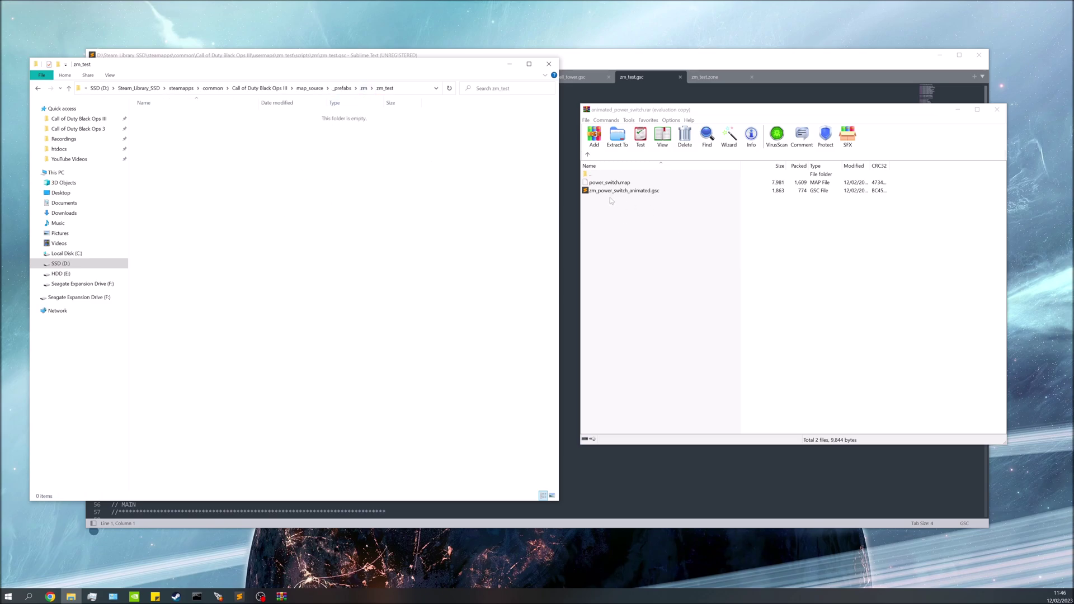
left_click_drag(622, 187, 287, 165)
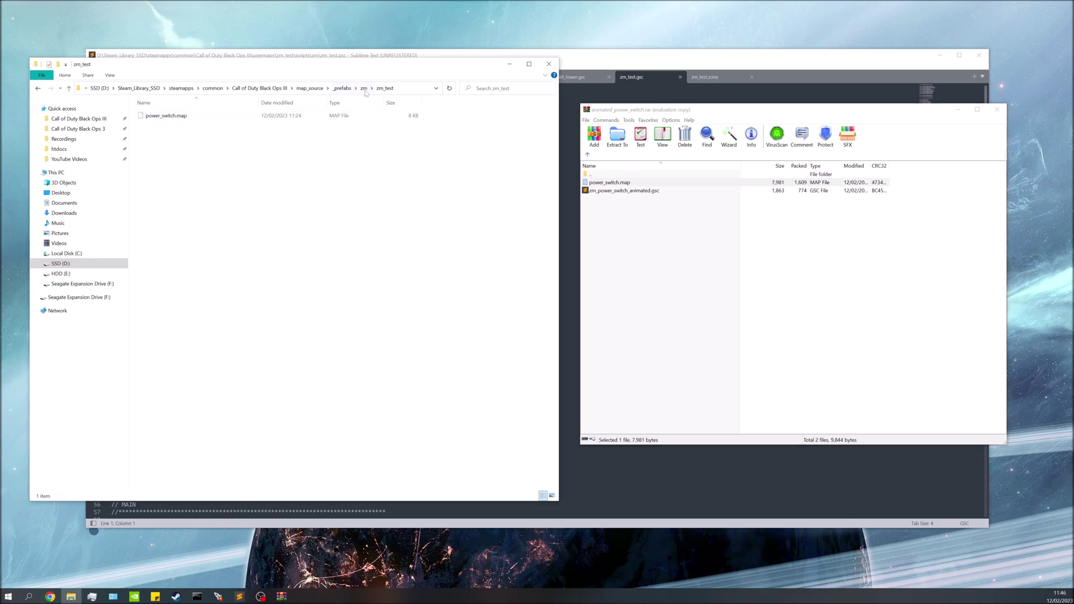
- Extract zm_power_switch_animated.gsc from the archive into the Call of Duty Black Ops III folder usermaps\zm_test\scripts\zm
left_click(260, 89)
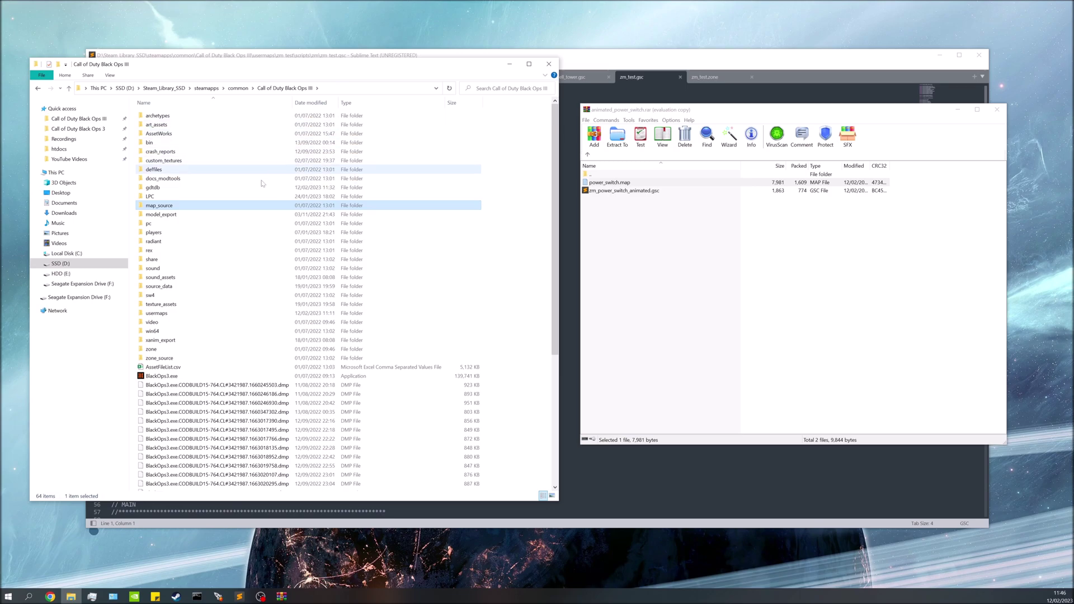
double_click(166, 314)
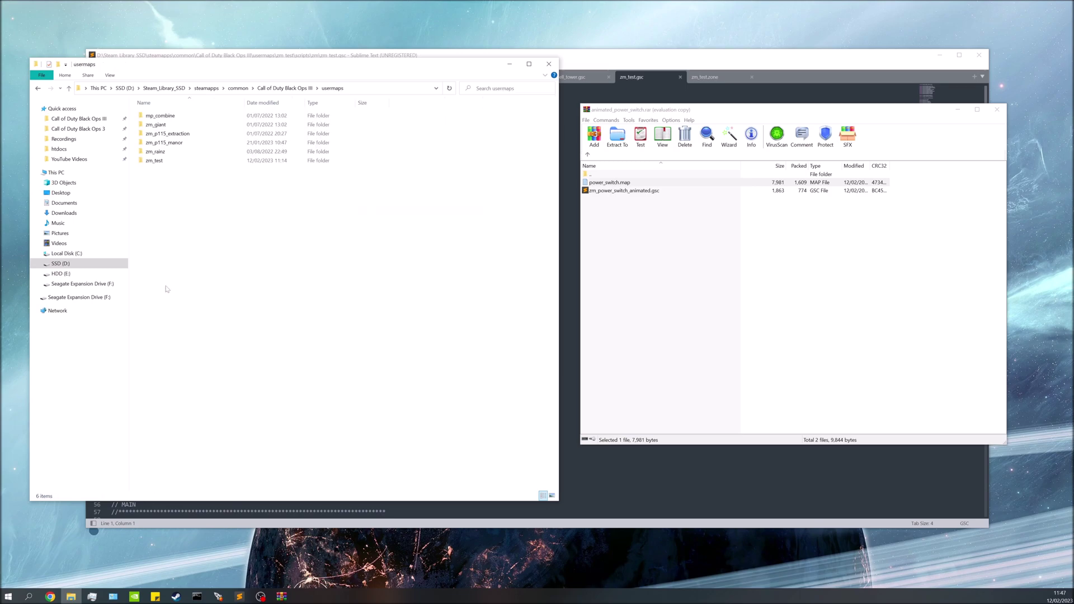
double_click(174, 162)
double_click(166, 123)
double_click(166, 118)
left_click_drag(624, 191, 220, 211)
left_click(220, 211)
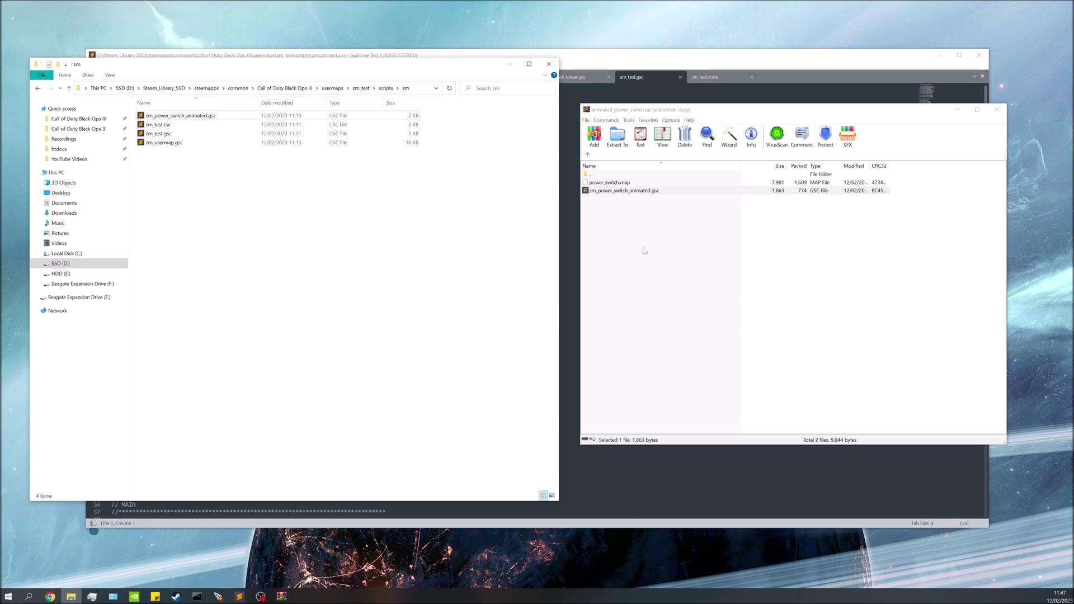
left_click(619, 155)
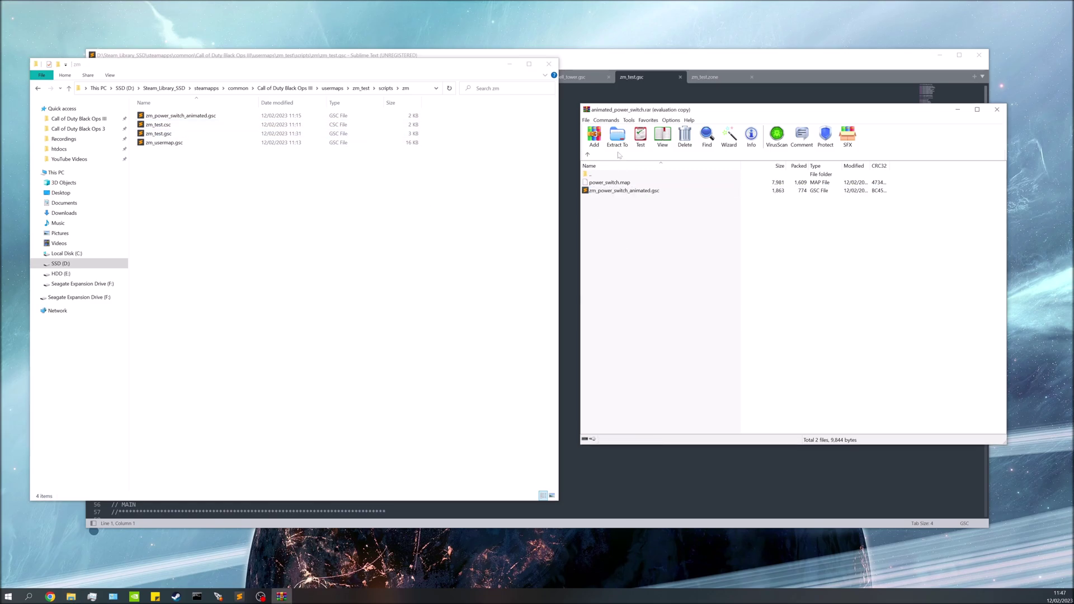
- Locate the map script zm_test.gsc in File Explorer under usermaps\zm_test\scripts\zm
left_click(634, 81)
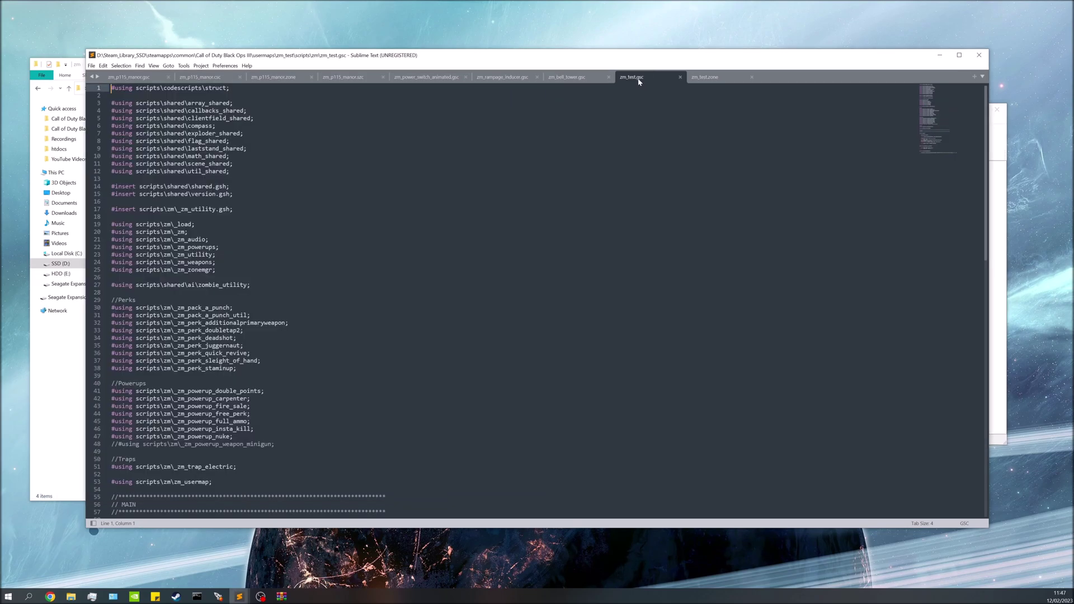
left_click(71, 595)
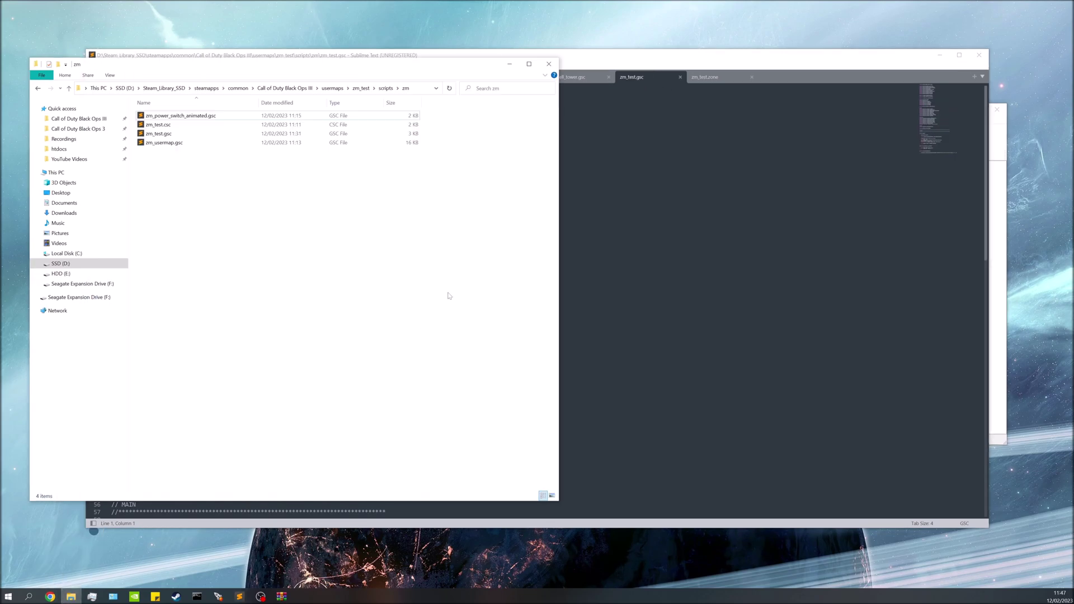
left_click(281, 87)
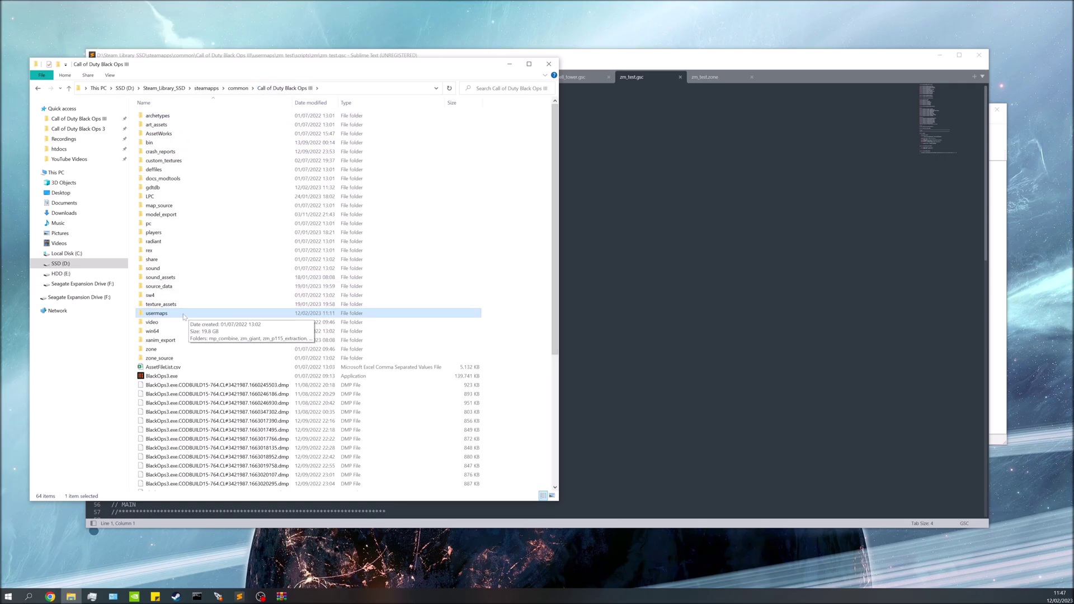
double_click(183, 314)
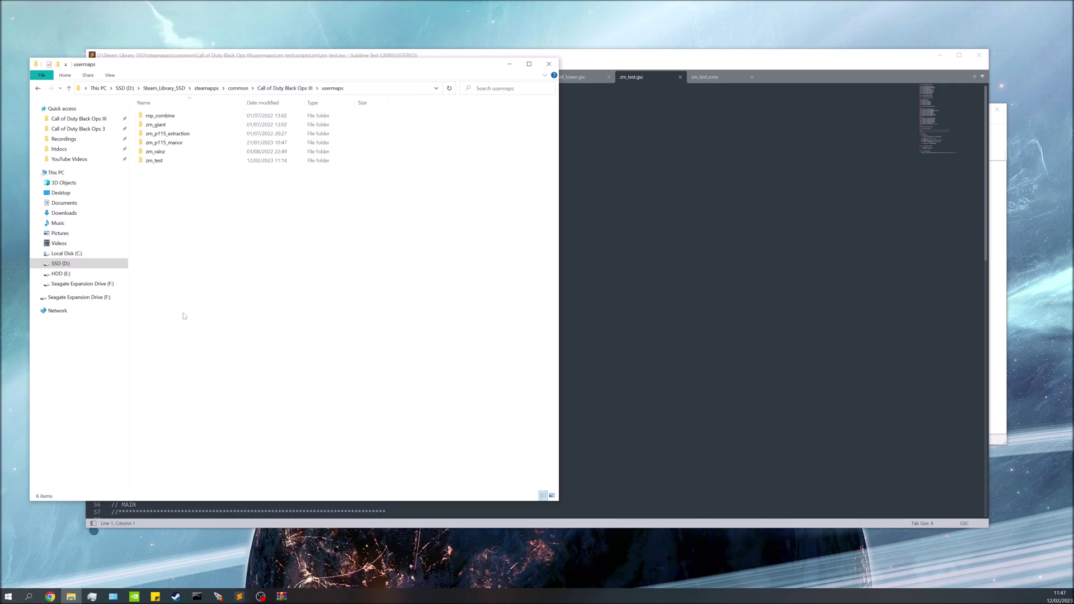
double_click(178, 161)
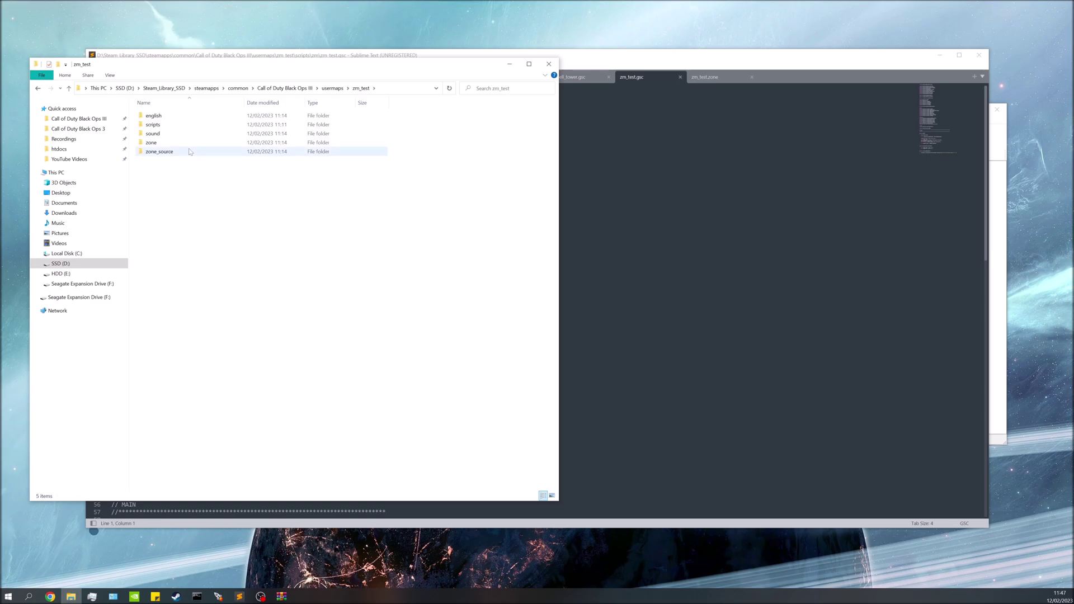
left_click(172, 127)
double_click(172, 125)
double_click(174, 116)
left_click(196, 117)
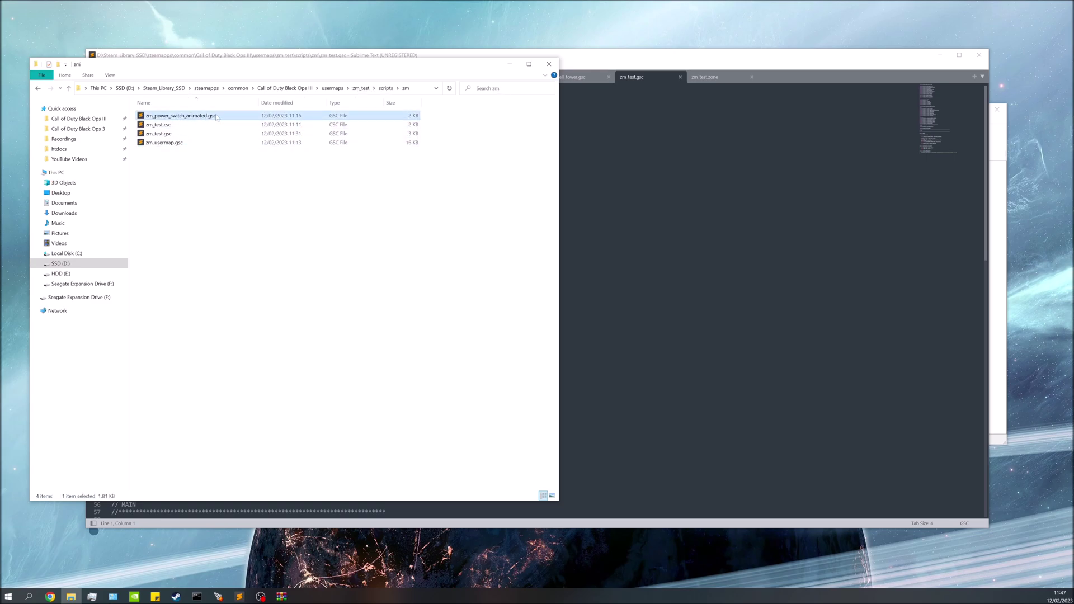
left_click(168, 135)
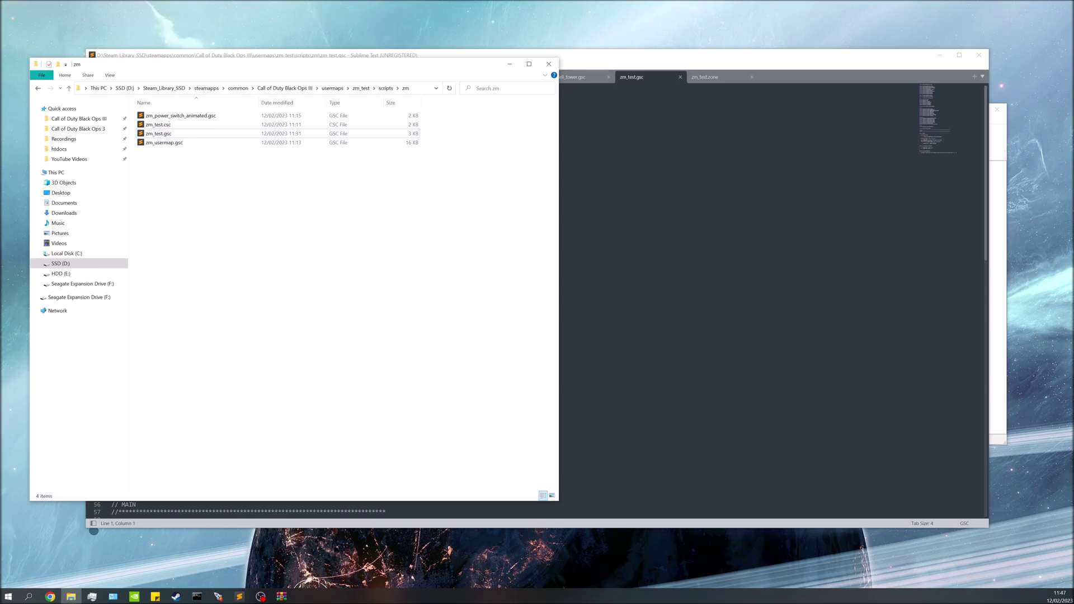
- In zm_test.gsc in Sublime Text, add "#using scripts\zm\zm_power_switch_animated;" below the zm_usermap line and save the script
left_click(637, 76)
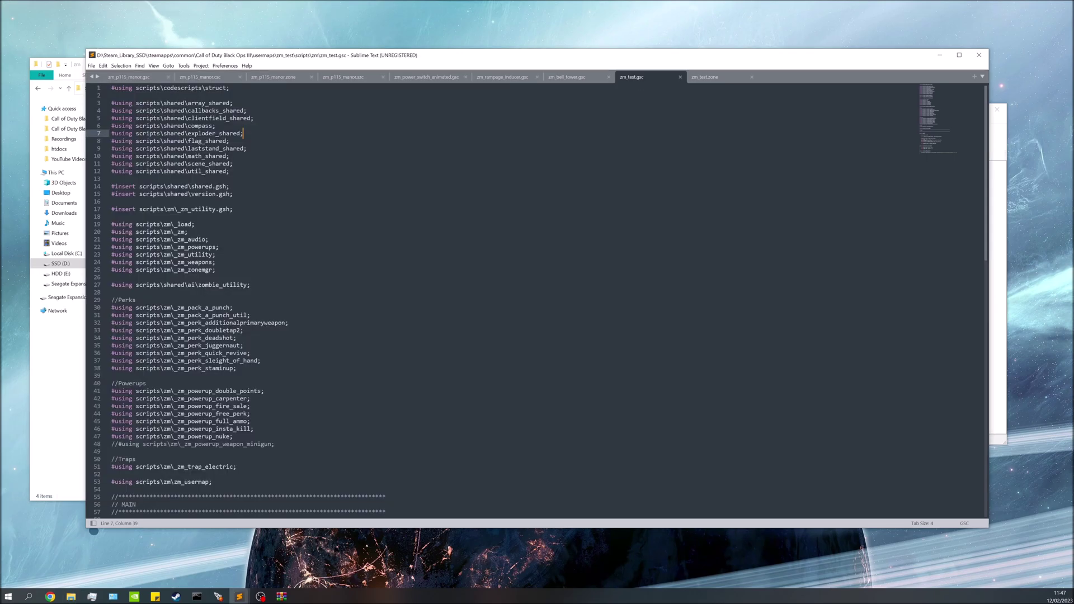
scroll(503, 302, "down", 4)
left_click(93, 530)
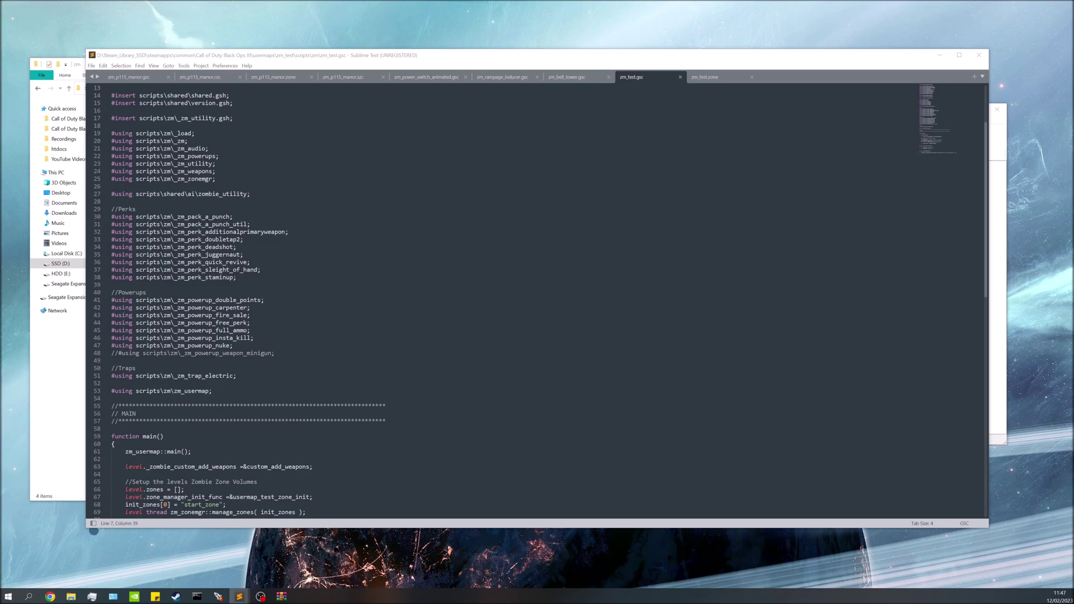
left_click(212, 391)
key("Return")
key("Return")
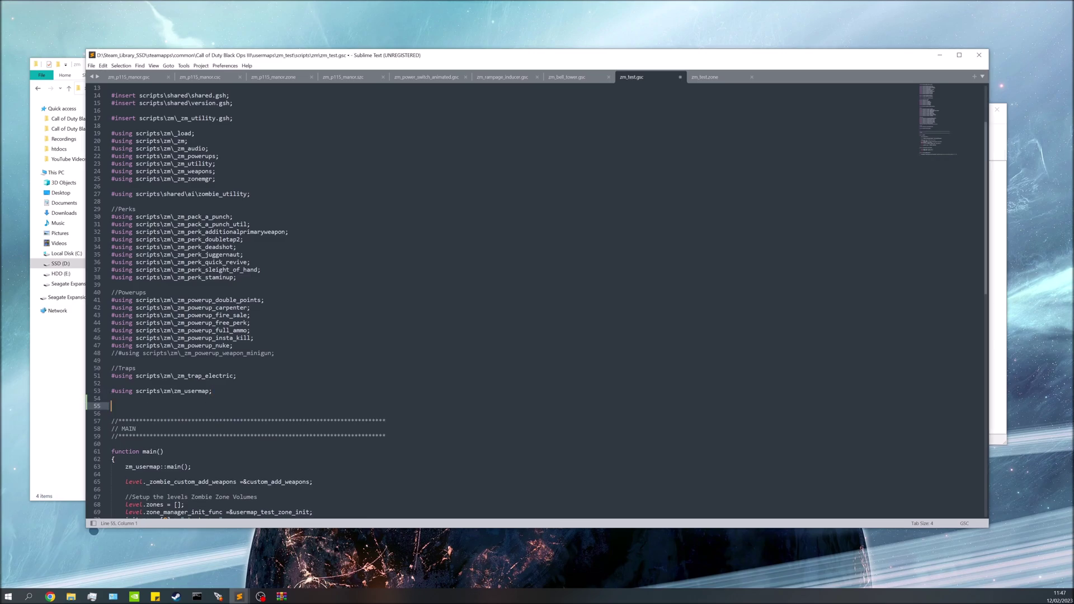
type("#using scripts\\zm\\zm_power_switch_animated;")
left_click(212, 391)
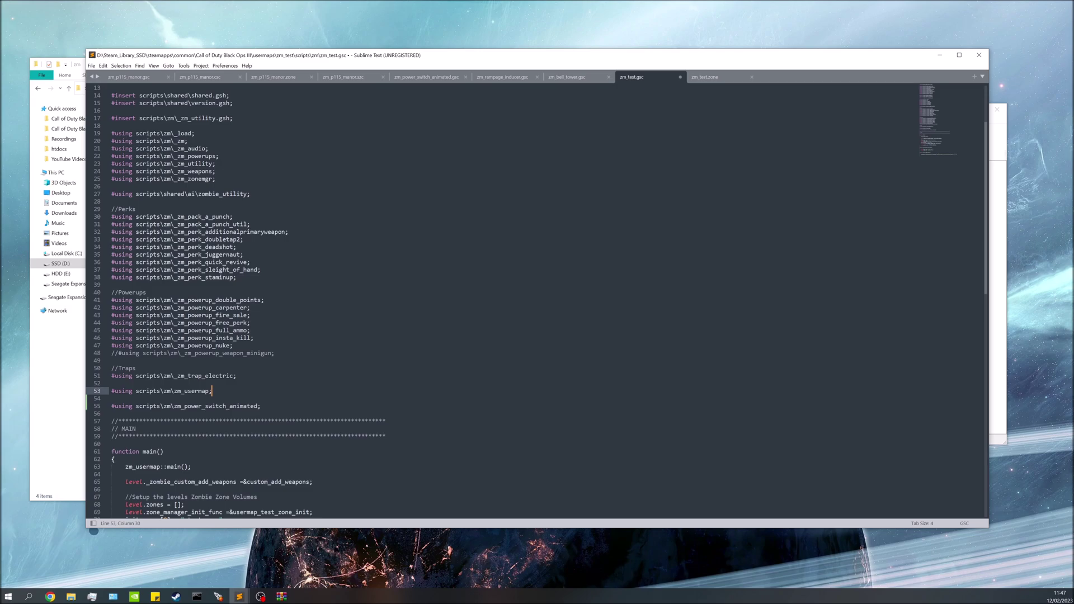
key("ctrl+s")
left_click(591, 328)
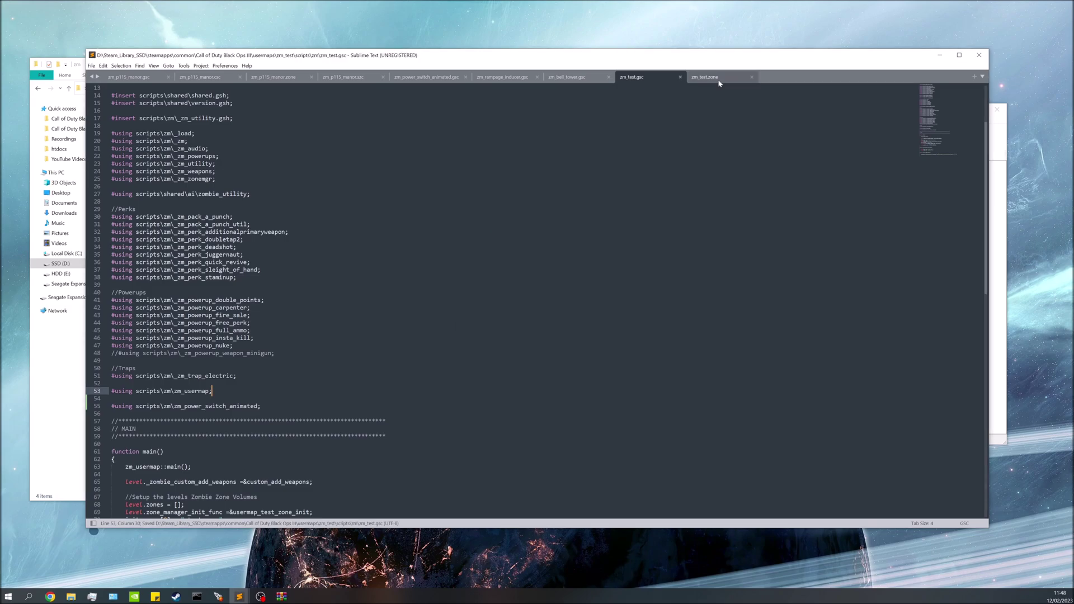
- Open zm_test's zone file from the Mod Tools Launcher, add "scriptparsetree,scripts/zm/zm_power_switch_animated.gsc" below the zm_usermap.gsc entry, and save
left_click(218, 597)
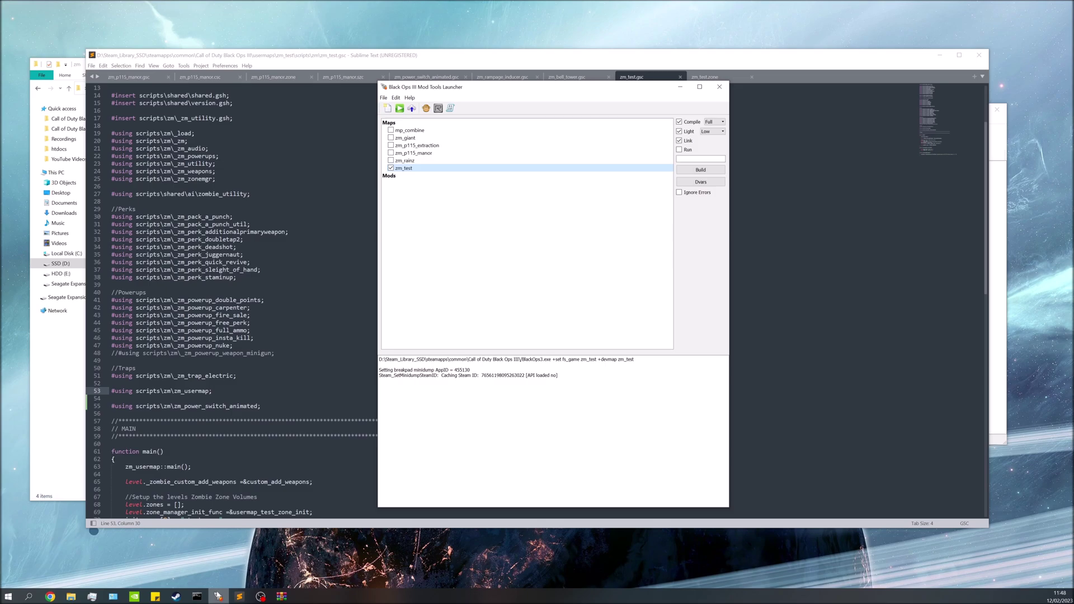
right_click(409, 170)
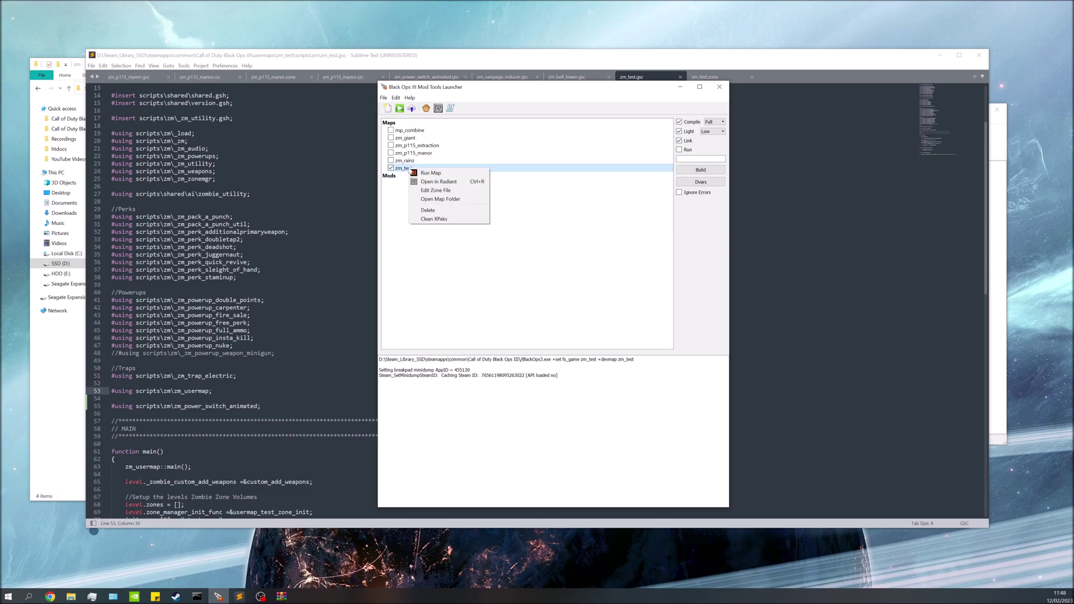
left_click(435, 190)
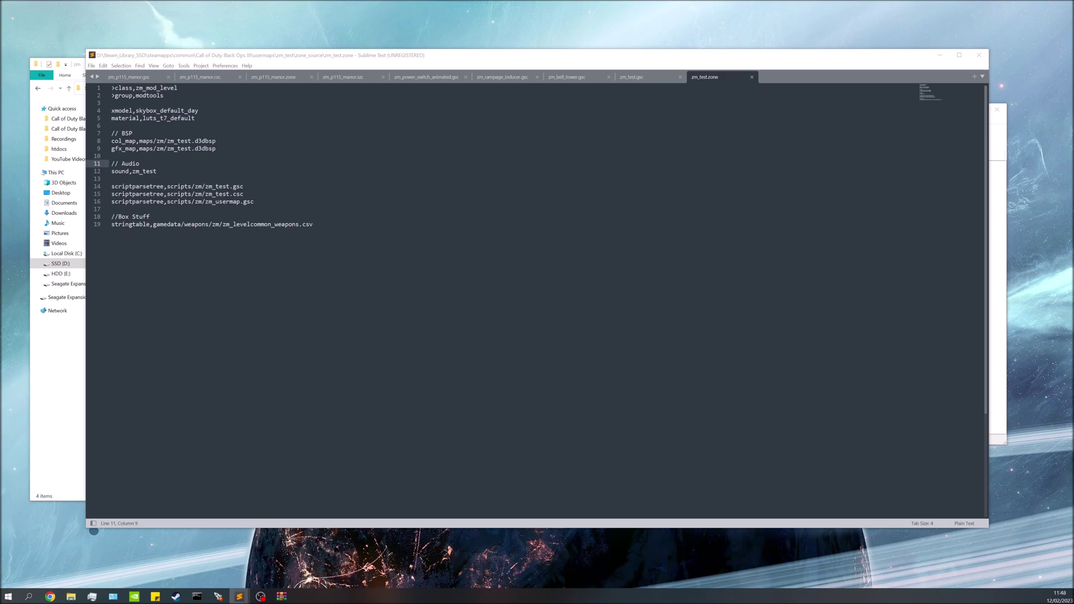
left_click(254, 201)
key("Return")
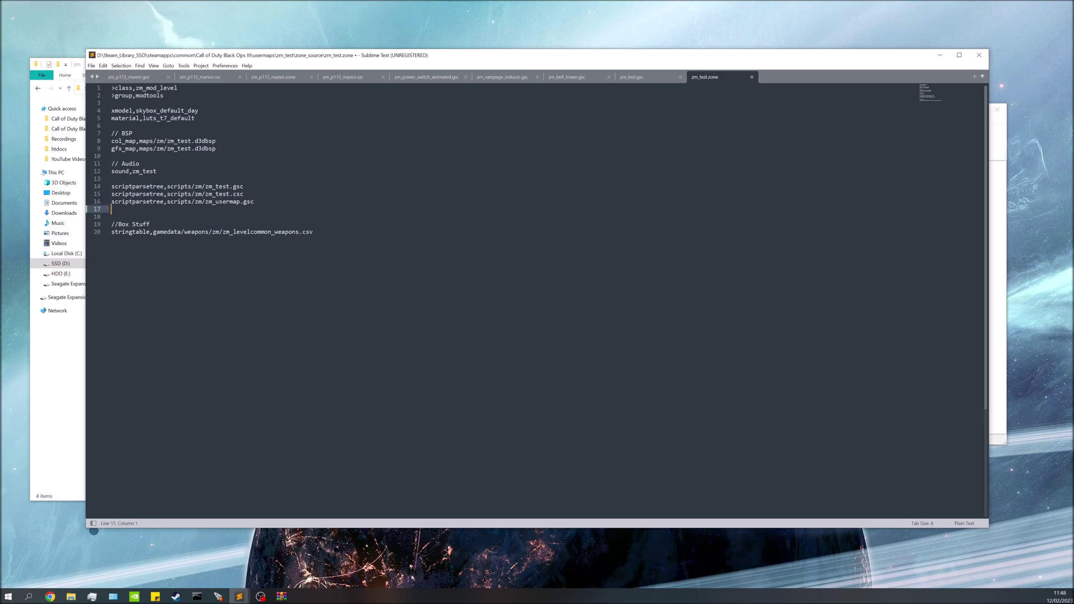
type("scriptparsetree,scripts/zm/zm_power_switch_animated.gsc")
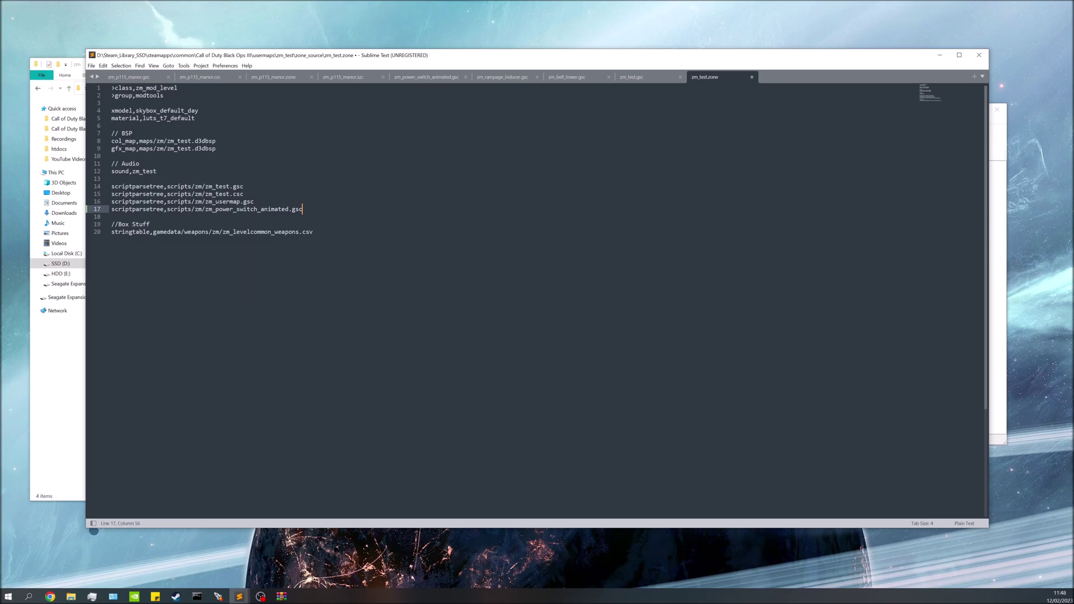
key("ctrl+s")
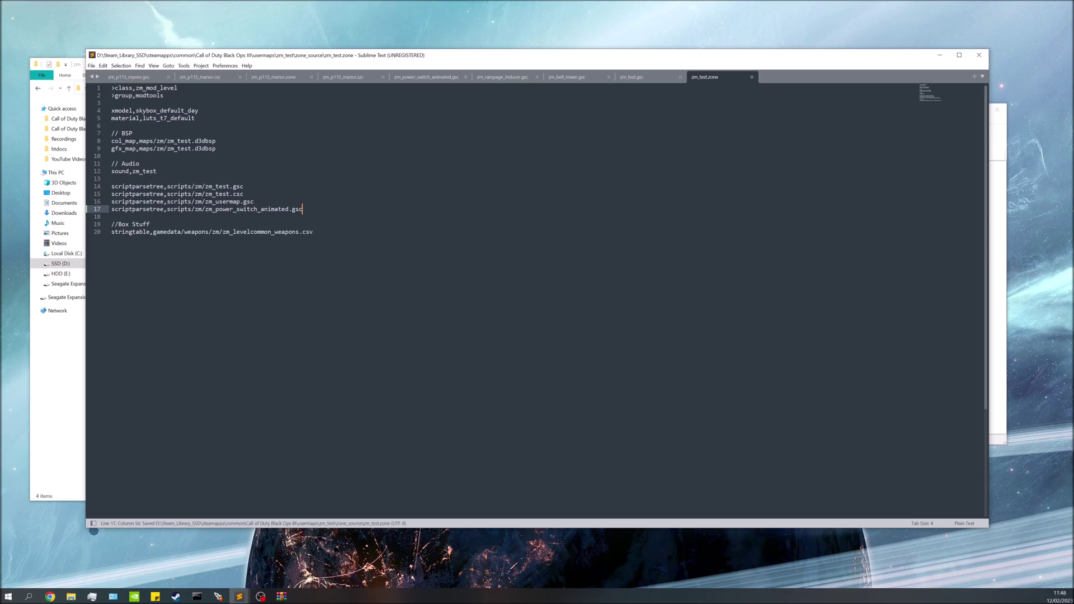
- Open the zm_test map in Radiant from the Mod Tools Launcher
left_click(218, 596)
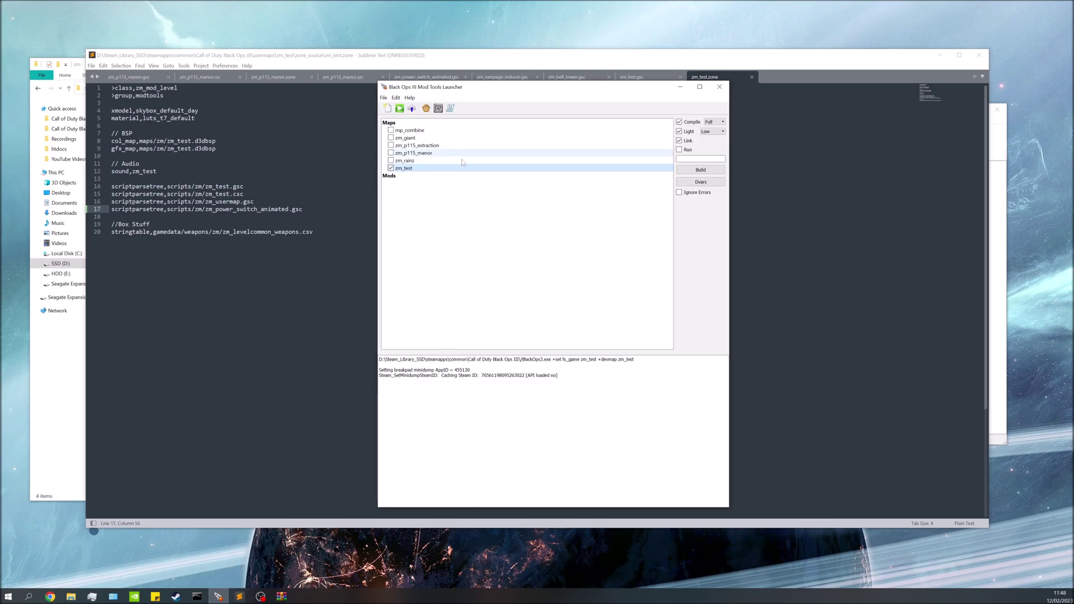
right_click(427, 169)
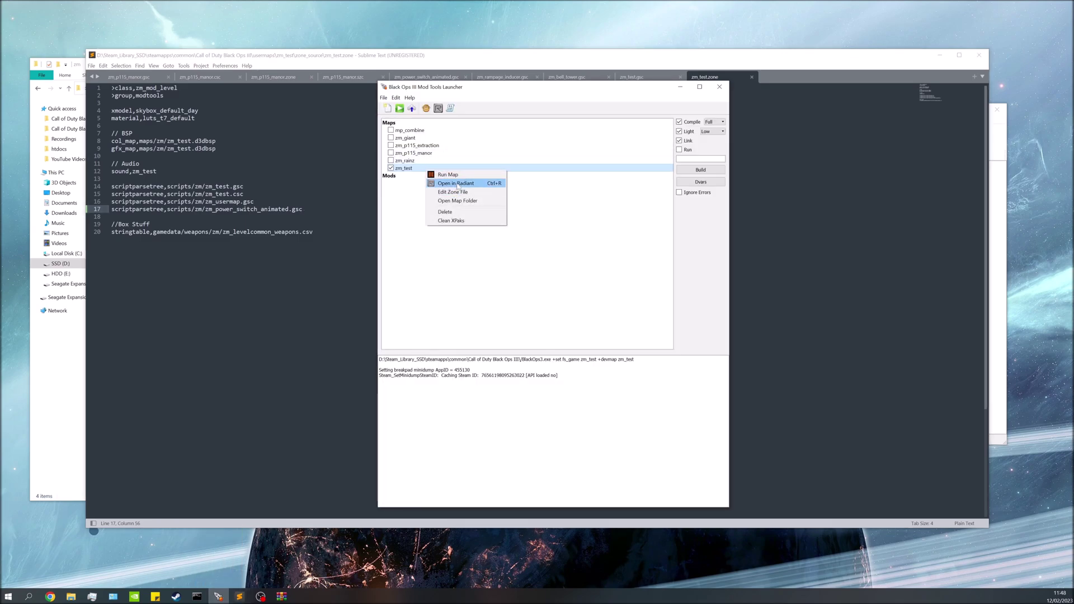
left_click(456, 183)
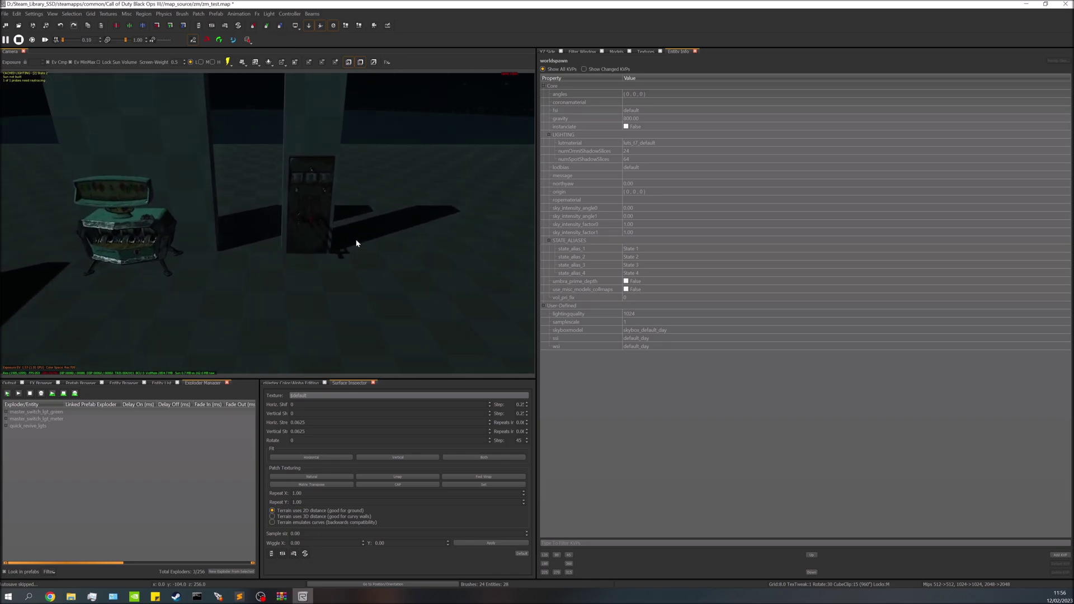
- Examine the power switch mounted on the pillar in the camera view from close up and from the side
left_click(325, 198, "shift")
right_click_drag(324, 198, 453, 191)
key("Escape")
key("Escape")
right_click_drag(341, 218, 299, 216)
key("w")
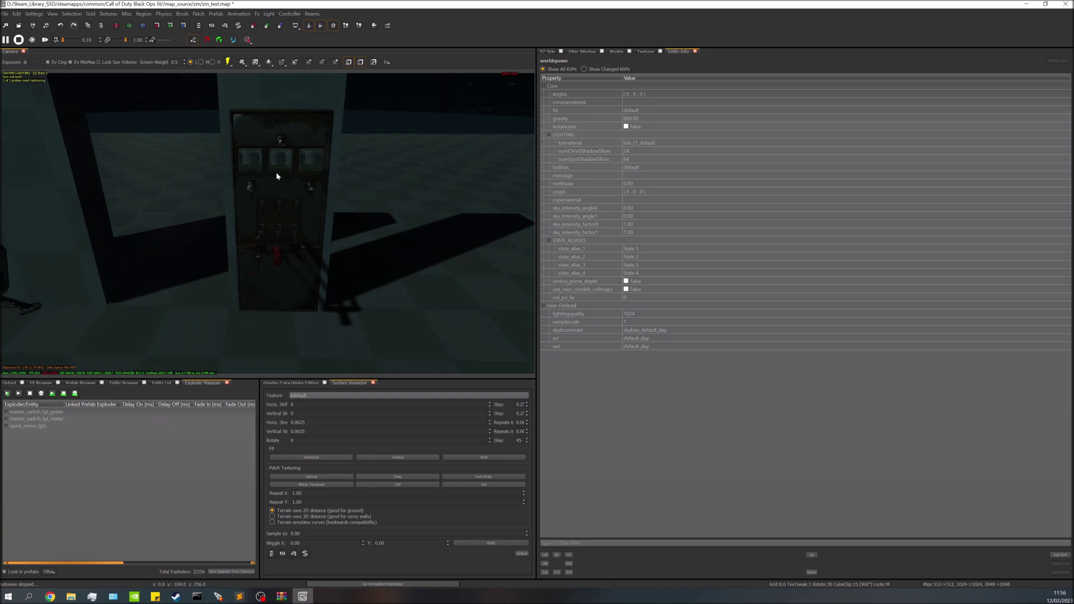
mouse_move(277, 175)
right_mouse_down()
mouse_move(350, 173)
mouse_move(266, 177)
right_mouse_up()
key("a")
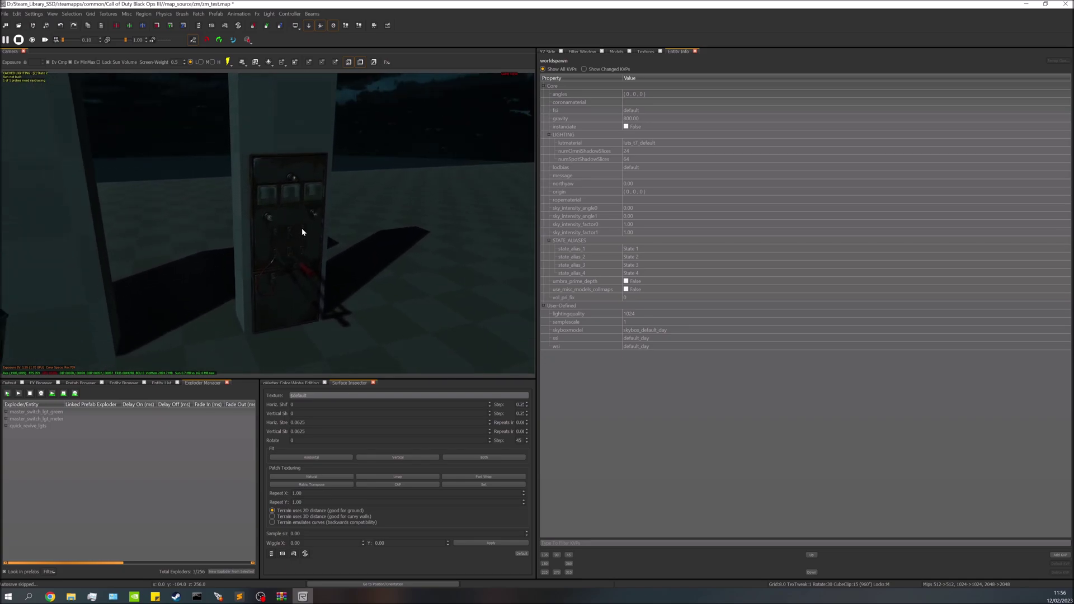
- Change the power switch prefab's model to power_switch.map from the _prefabs/zm/zm_test folder
left_click(302, 230, "shift")
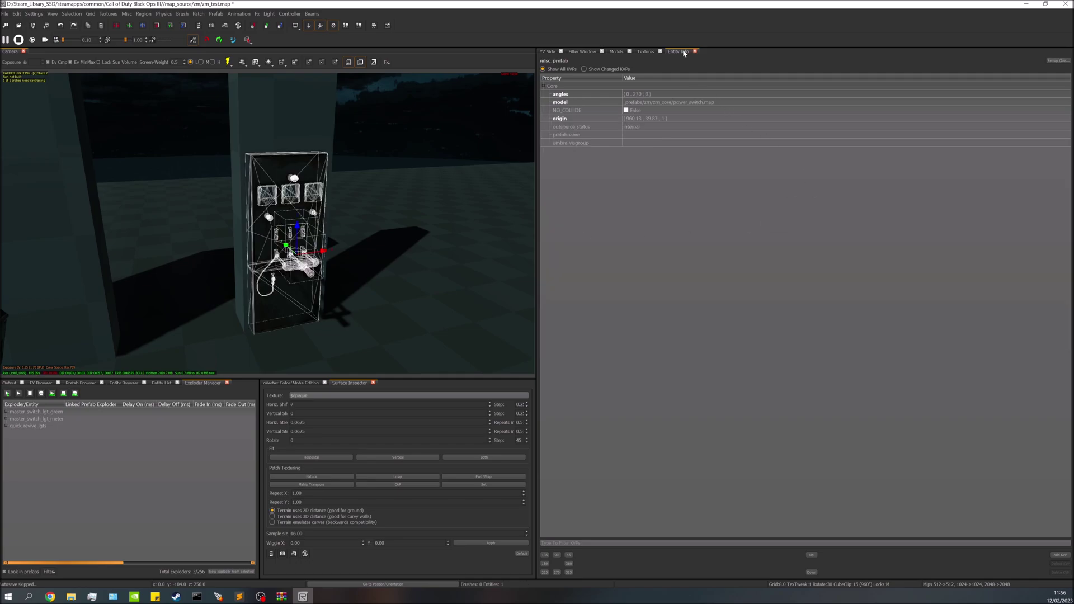
left_click(712, 104)
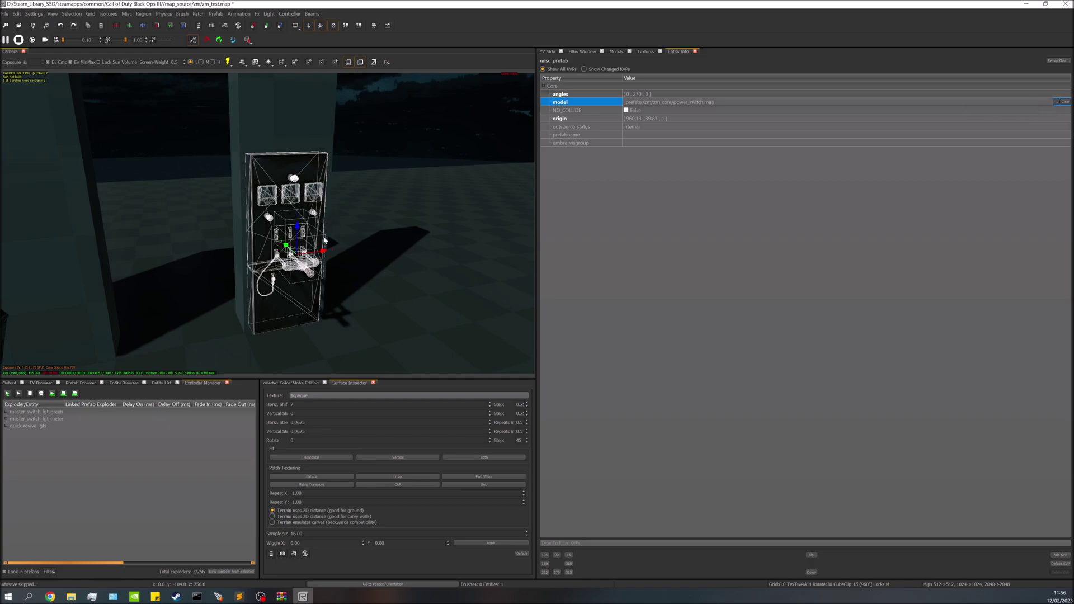
left_click(1056, 103)
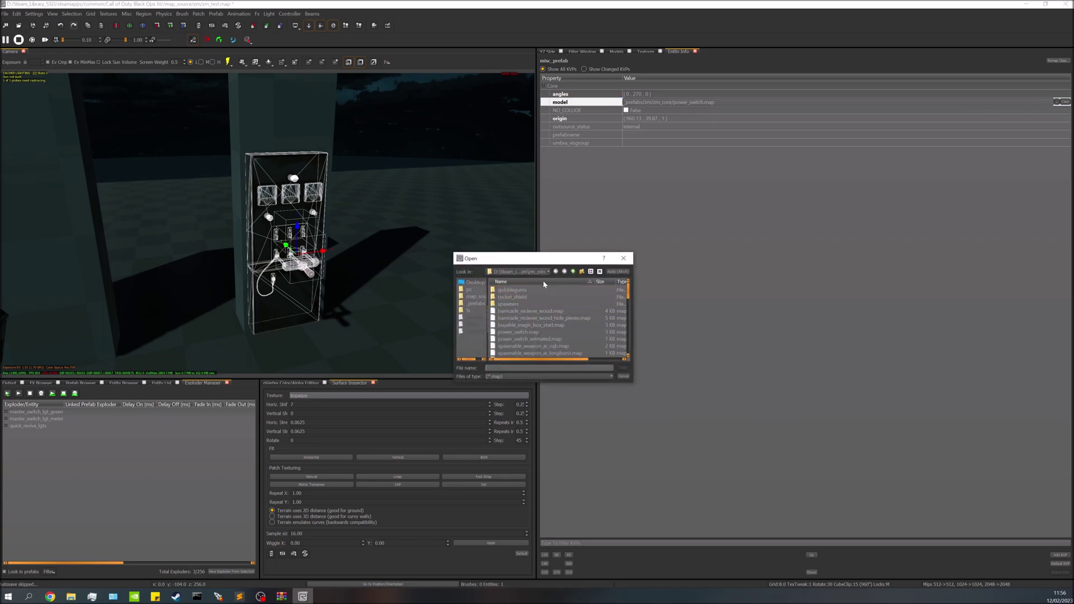
left_click(518, 272)
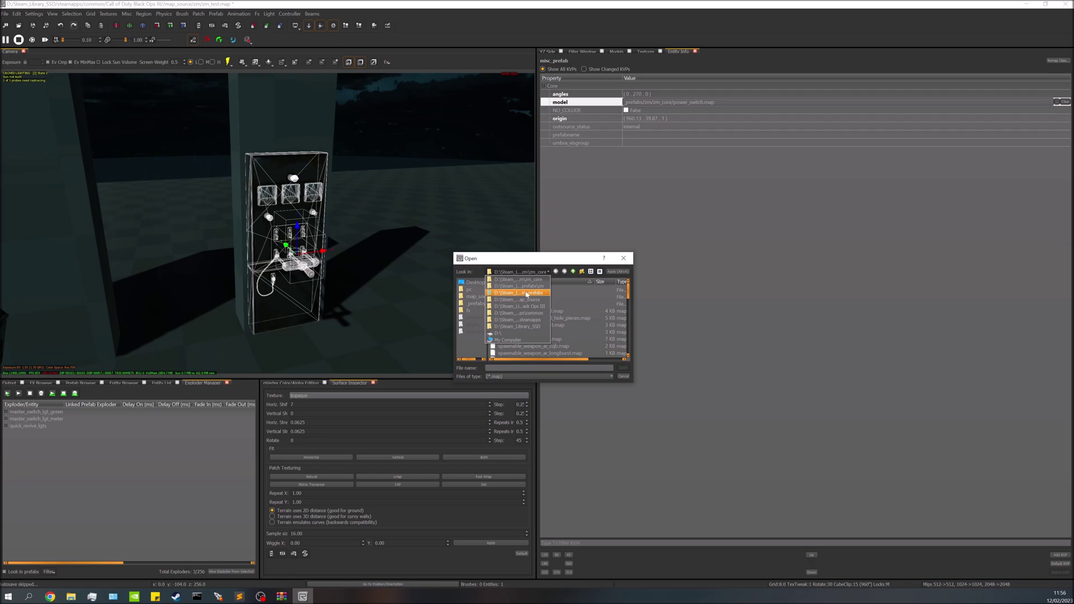
left_click(518, 286)
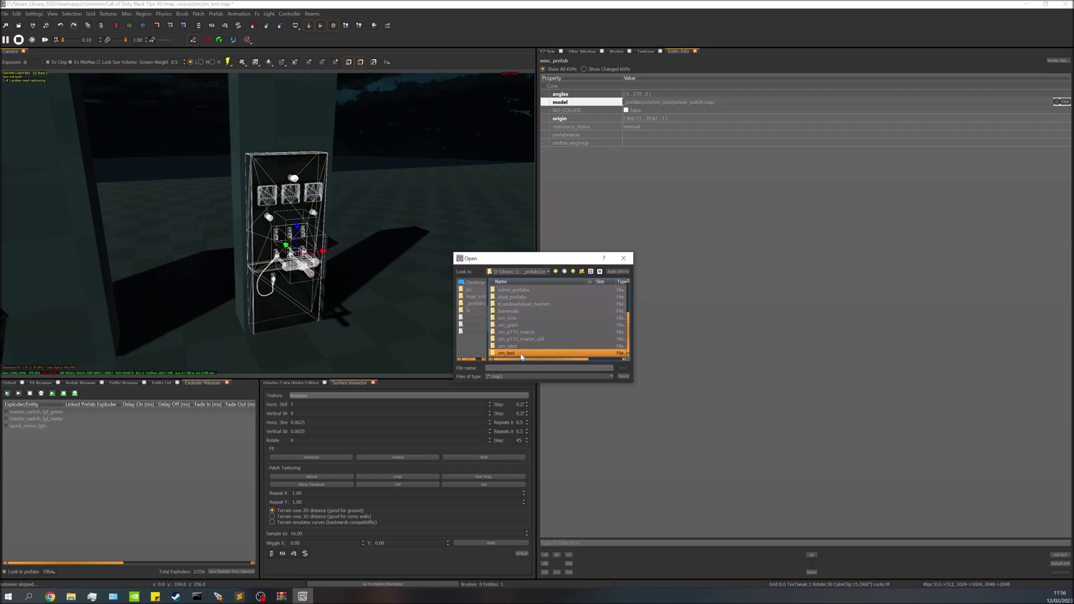
double_click(521, 354)
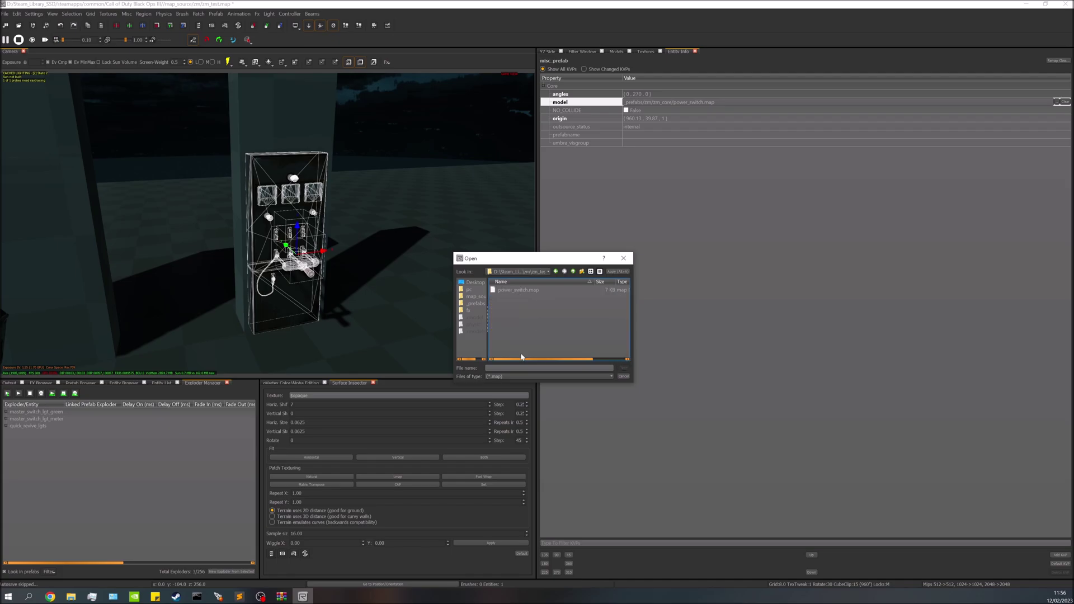
double_click(518, 290)
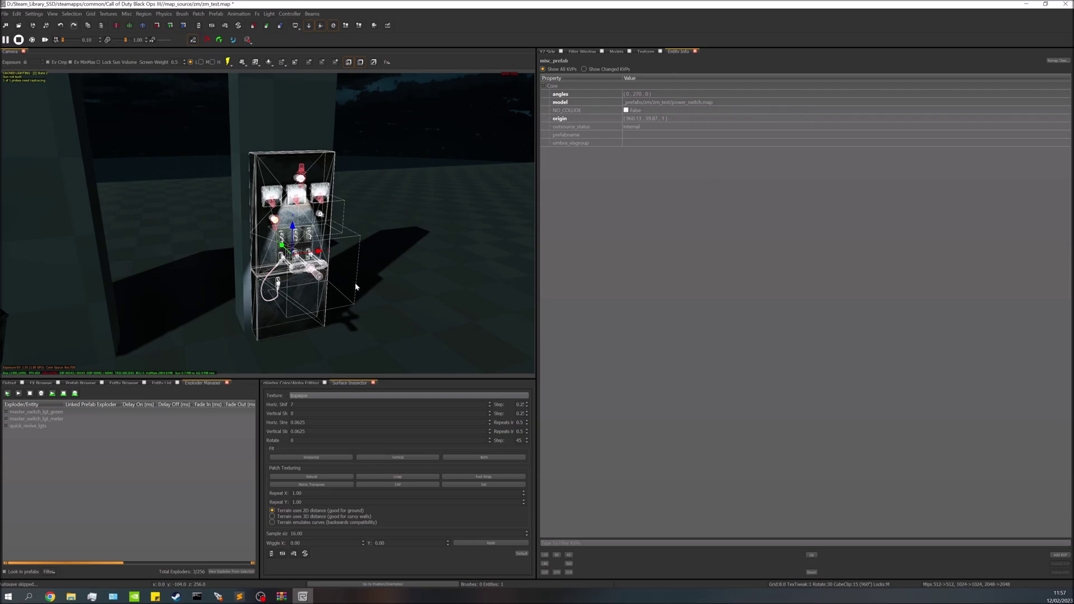
- Check the replaced power switch's placement against the pillar in the camera and top views, and deselect it
mouse_move(354, 280)
right_mouse_down()
mouse_move(447, 281)
mouse_move(347, 281)
mouse_move(347, 302)
mouse_move(365, 271)
right_mouse_up()
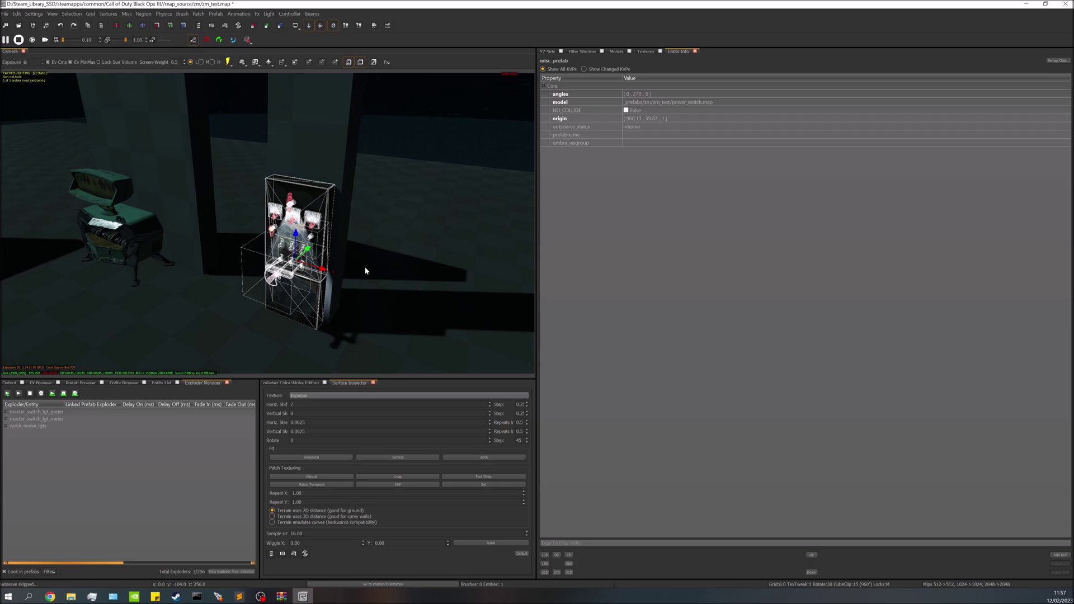
left_click(547, 51)
scroll(822, 312, "up", 3)
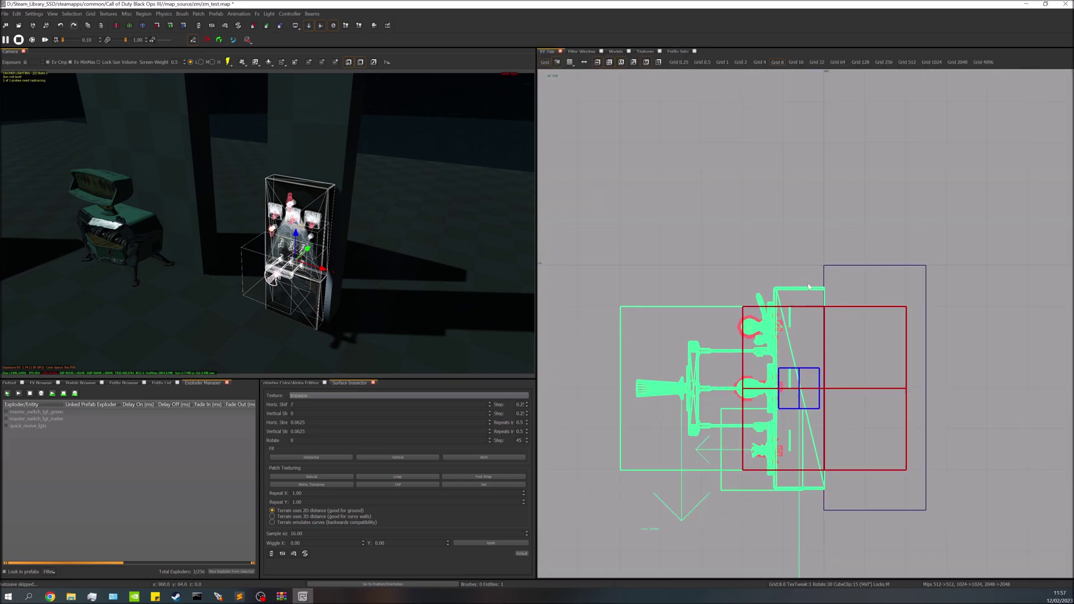
scroll(823, 308, "down", 2)
right_click_drag(239, 302, 220, 302)
mouse_move(352, 245)
right_mouse_down()
mouse_move(359, 235)
mouse_move(333, 213)
right_mouse_up()
key("Escape")
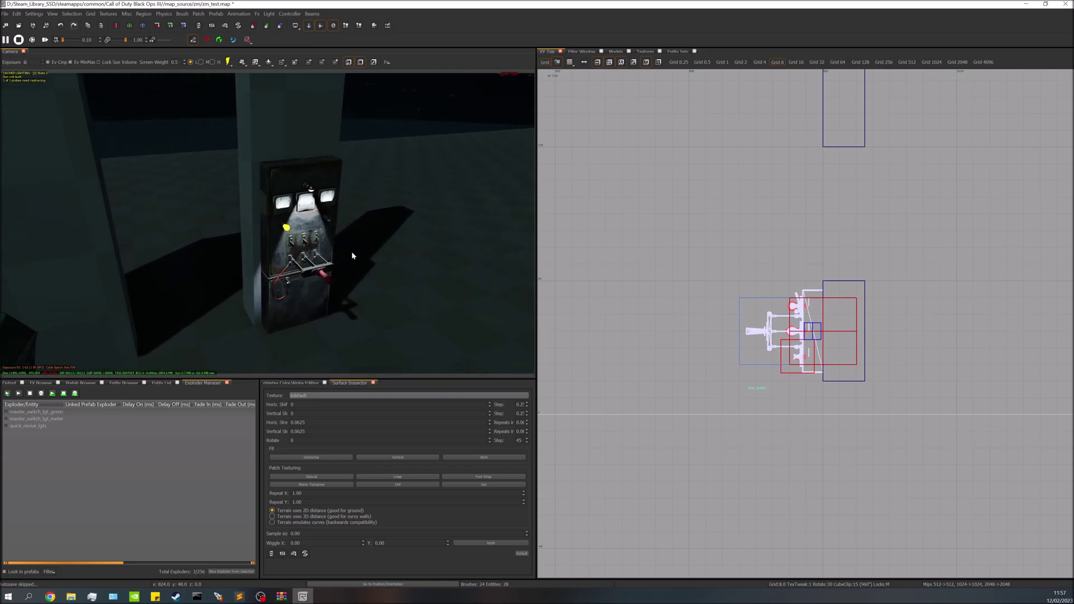
right_click_drag(351, 251, 352, 256)
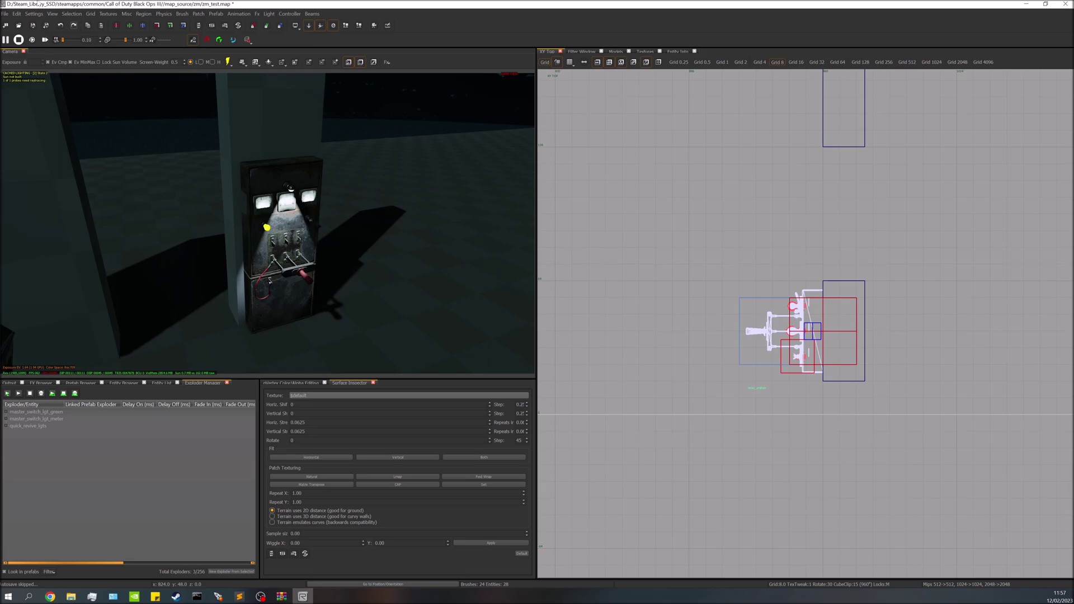
- Preview the power switch in lighting state 1 and return the view to lighting state 2
left_click(52, 13)
mouse_move(134, 120)
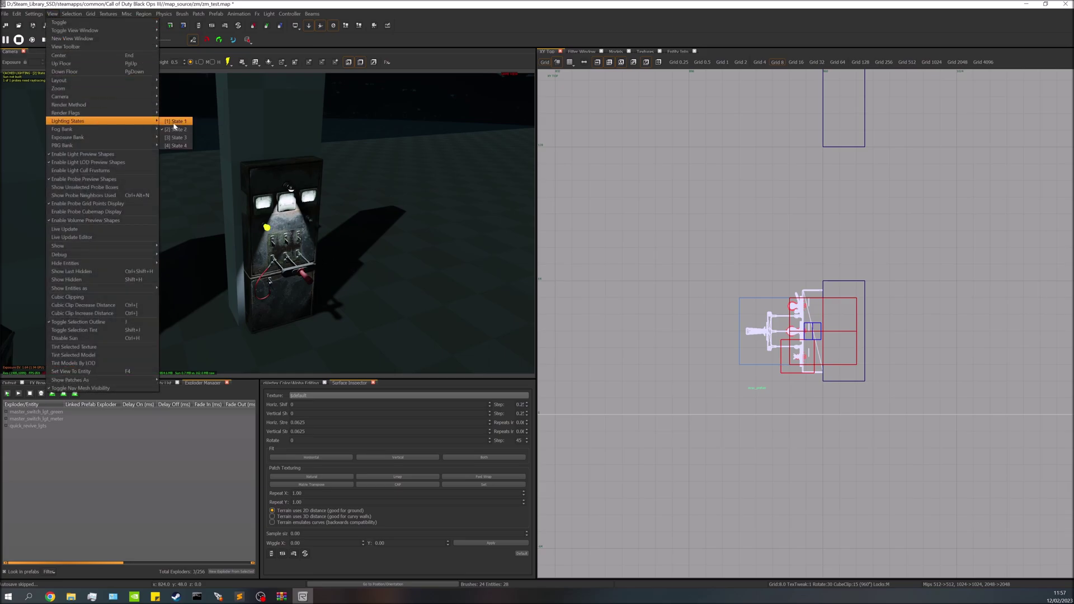
left_click(174, 122)
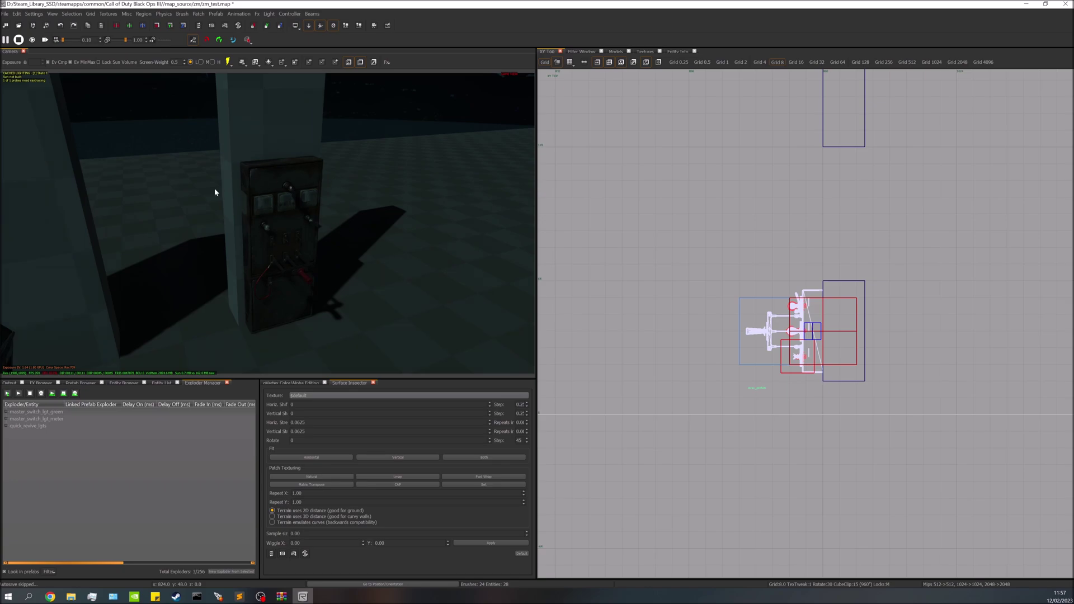
left_click(52, 13)
mouse_move(112, 121)
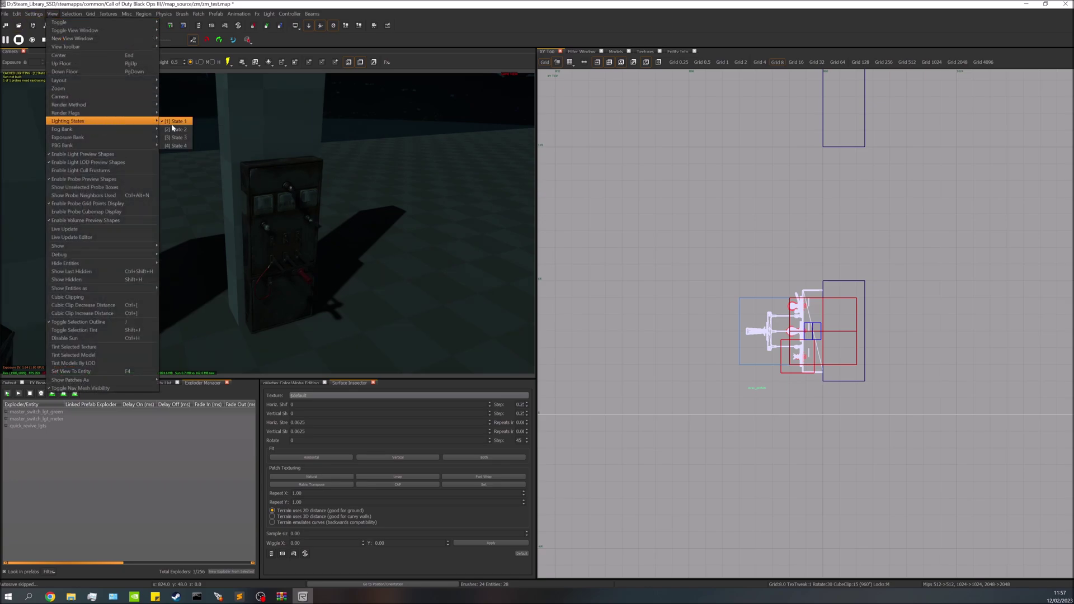
left_click(175, 129)
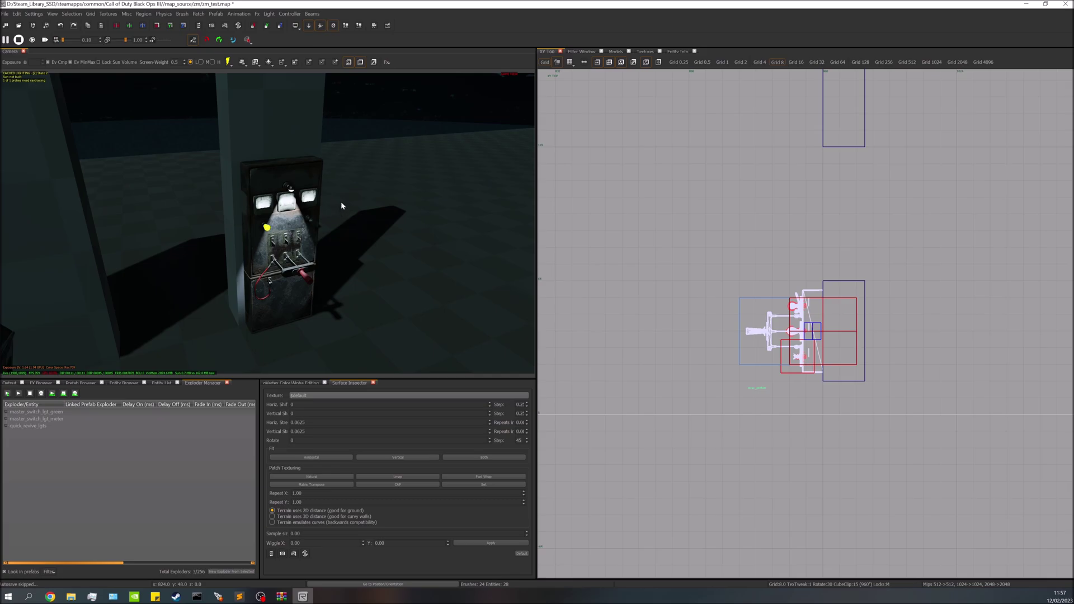
right_click_drag(264, 209, 264, 215)
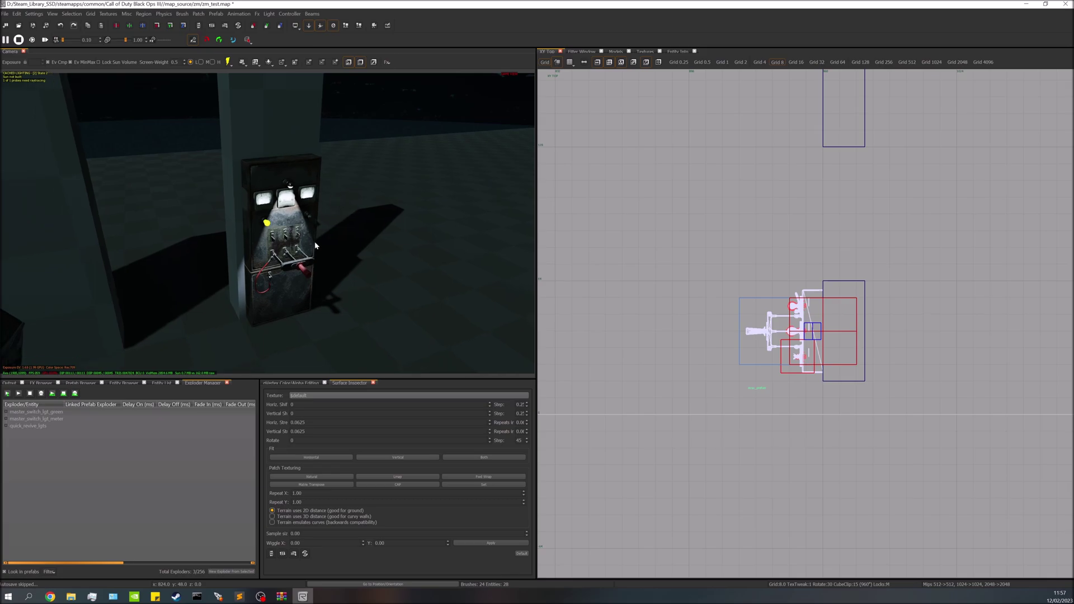
mouse_move(315, 238)
right_mouse_down()
mouse_move(315, 223)
mouse_move(316, 247)
right_mouse_up()
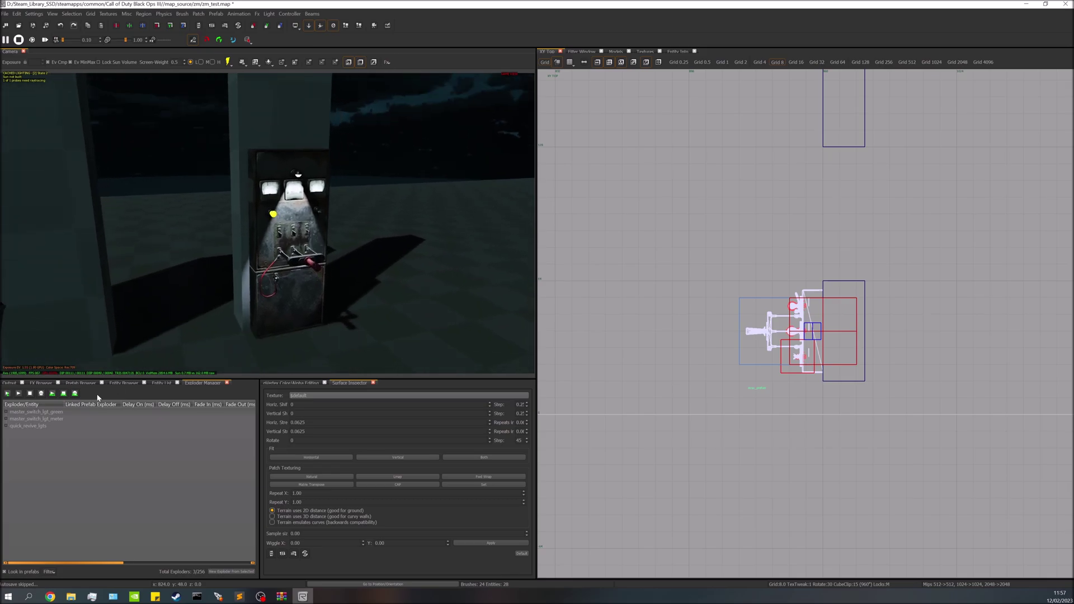
- Select the power switch on the pillar and enter its prefab
right_click_drag(334, 247, 332, 240)
left_click(332, 241, "shift")
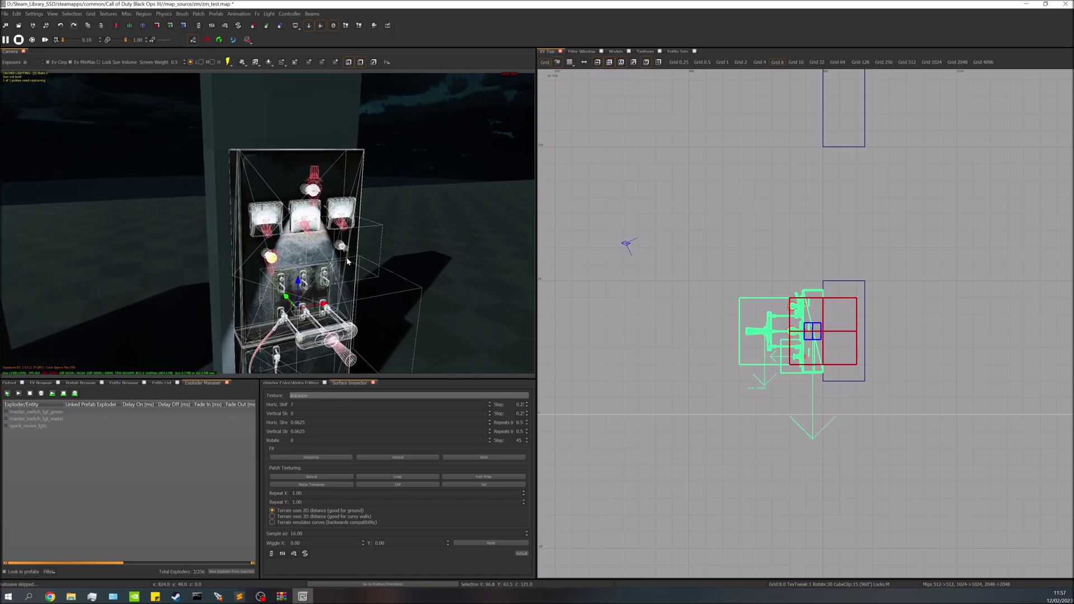
right_click(347, 259)
mouse_move(402, 287)
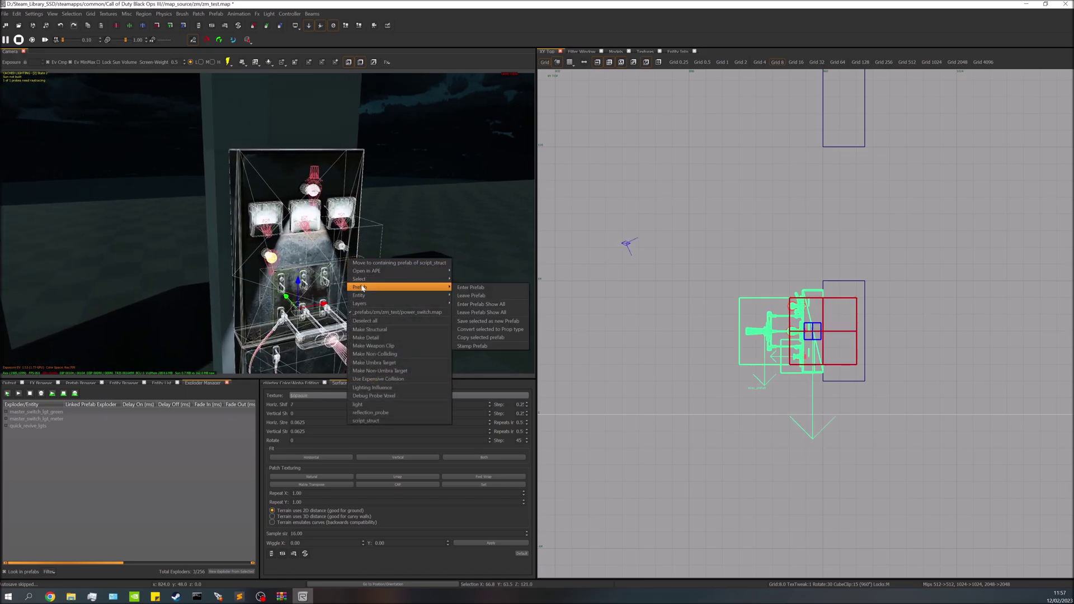
left_click(480, 290)
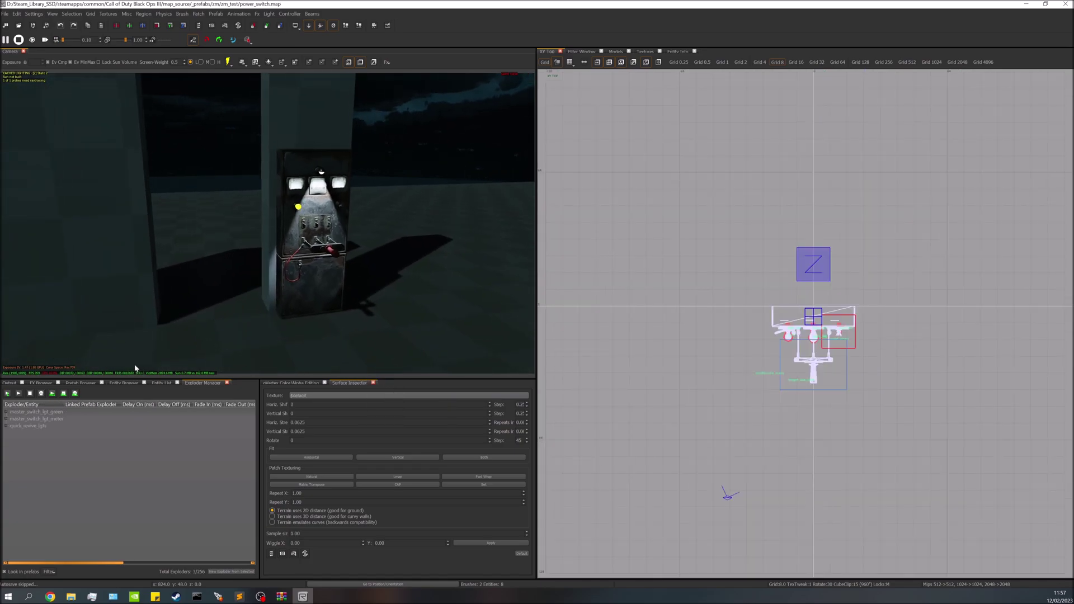
- Expand the light group in the entity list and select all of the prefab's lights, including light_001 to light_003
left_click(170, 382)
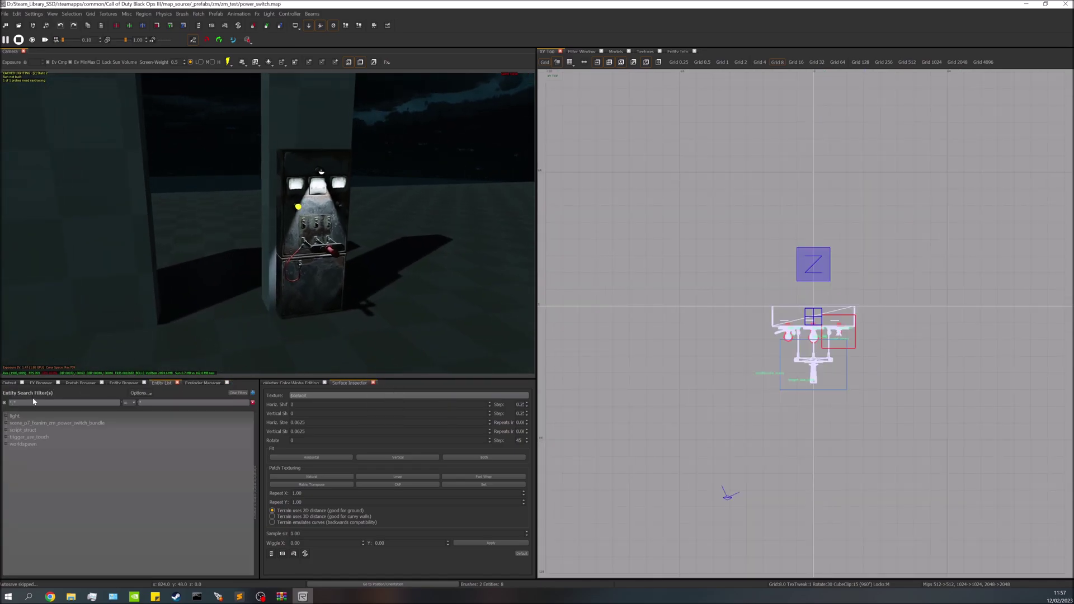
left_click(13, 415)
left_click(18, 424)
left_click(17, 424)
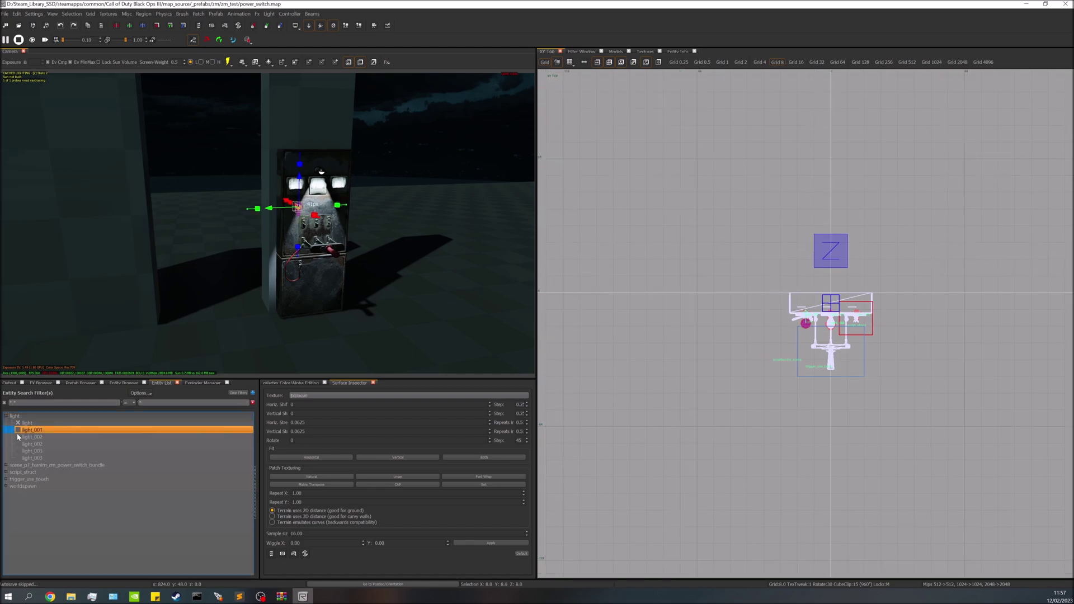
left_click(18, 430)
left_click(17, 438)
left_click(17, 444)
left_click(17, 452)
left_click(17, 459)
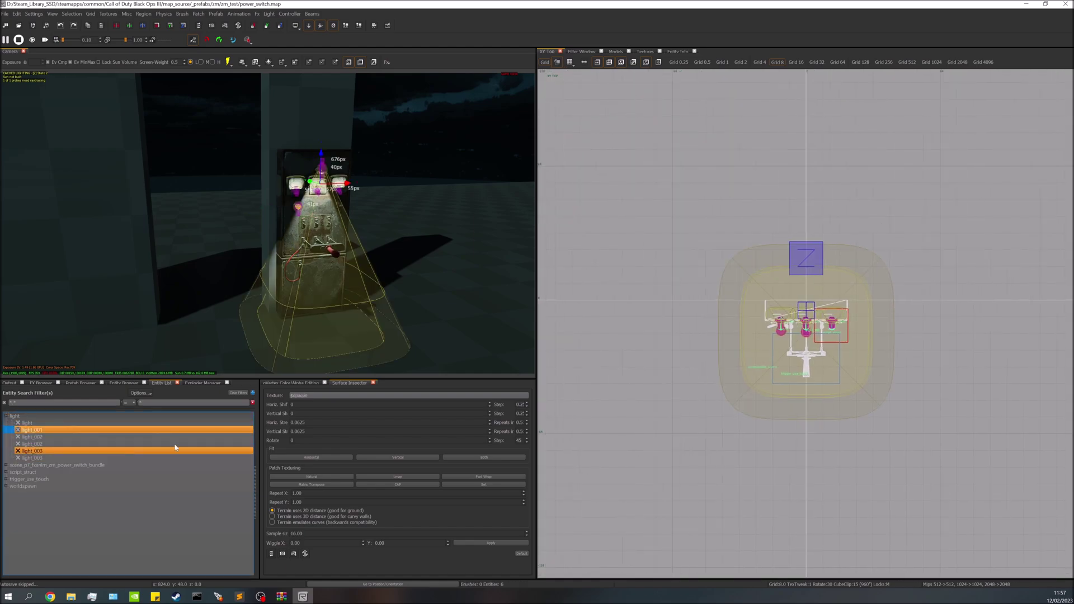
- Review in the Exploder Manager how the lights are assigned to the master switch exploders, and clear the selection
left_click(195, 383)
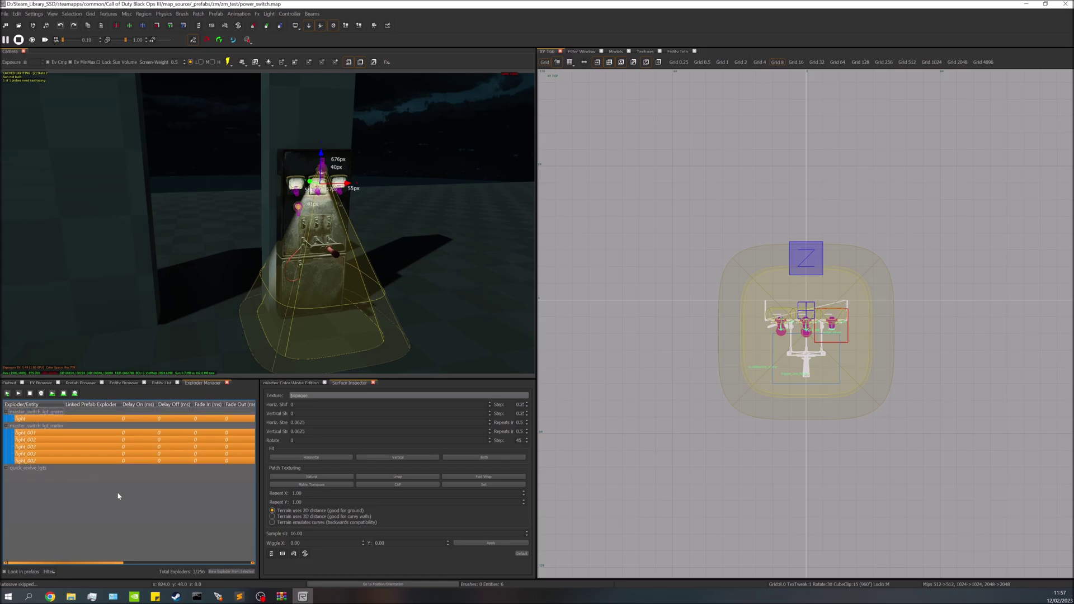
right_click(375, 16)
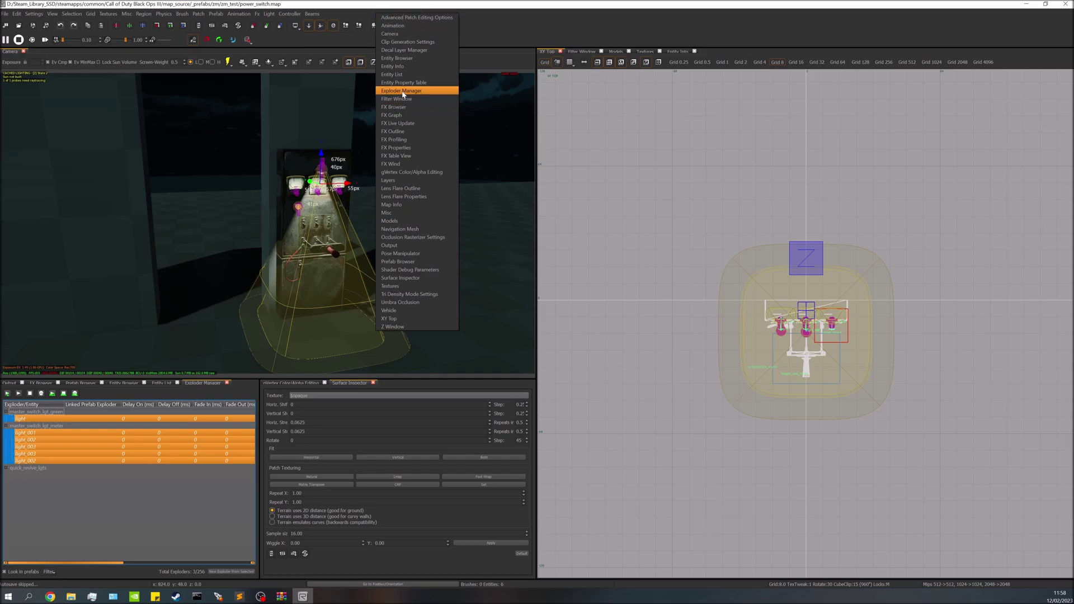
left_click(104, 490)
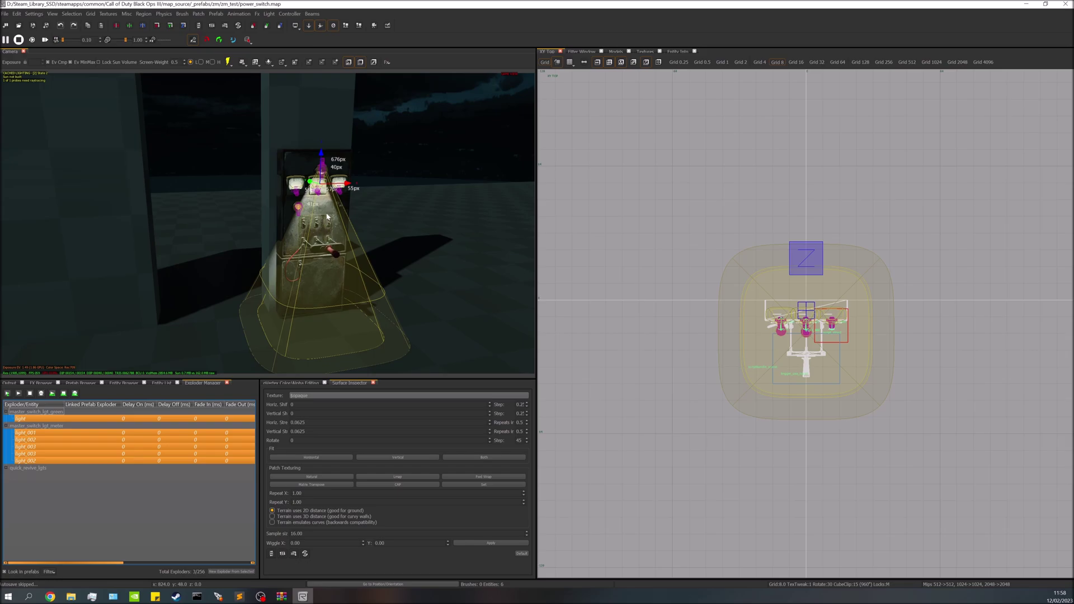
left_click(58, 502)
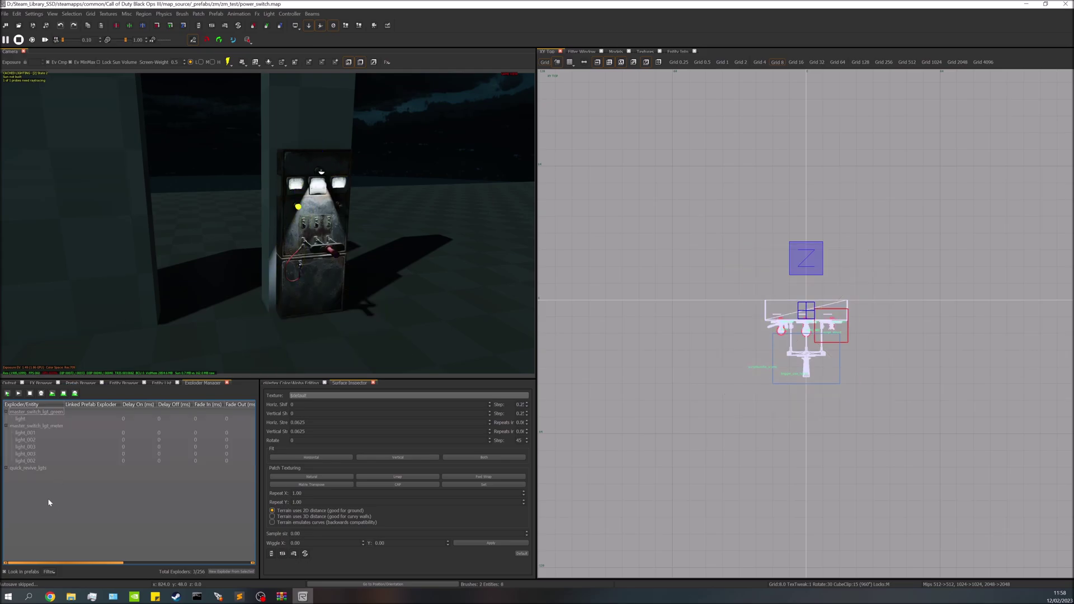
left_click(55, 418)
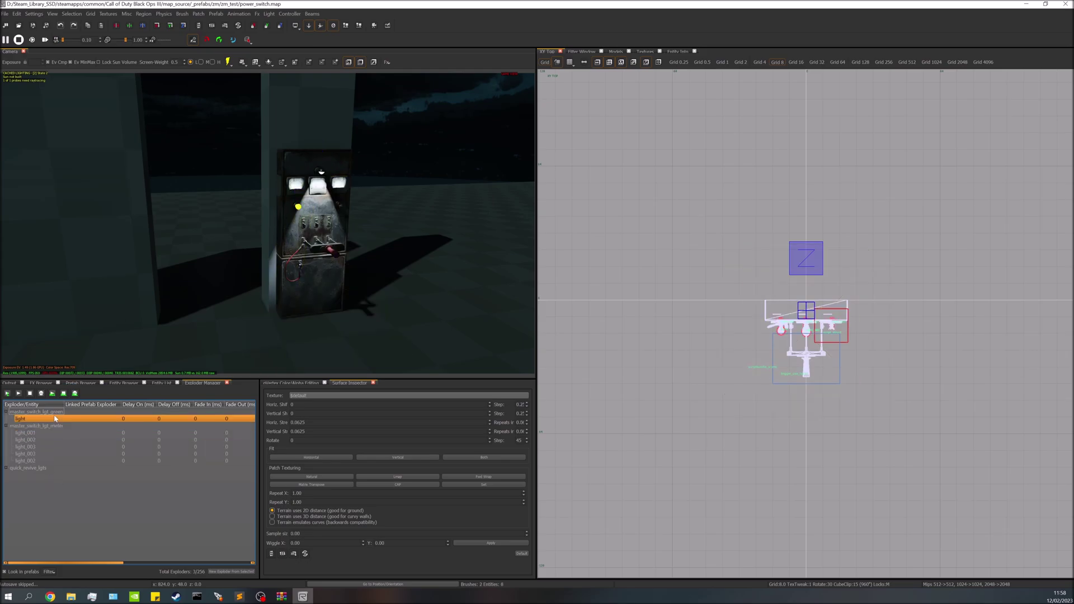
left_click(66, 492)
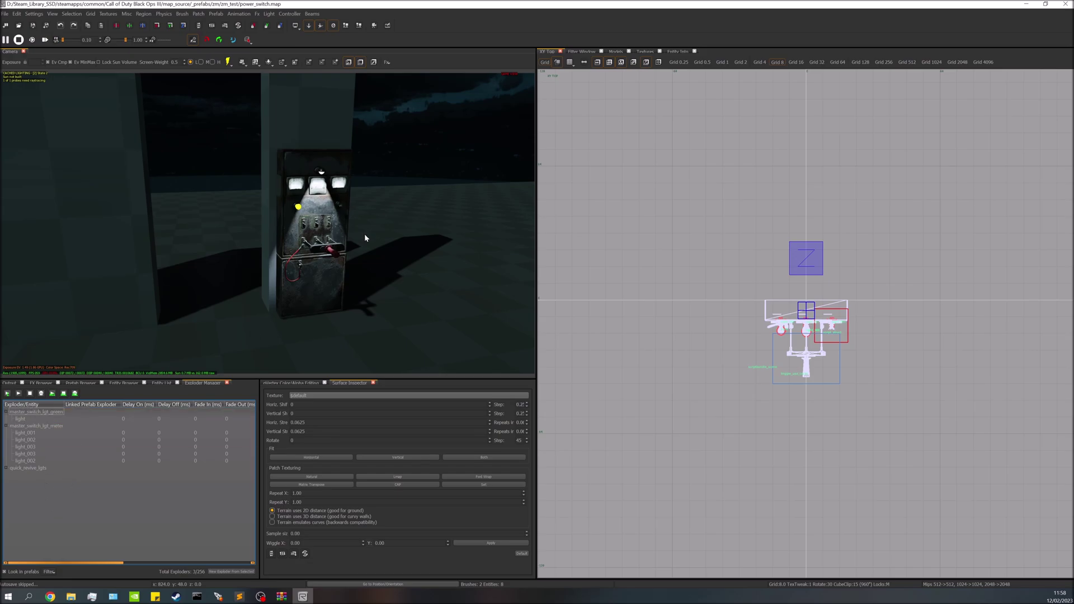
- Select light_001 from the entity list, inspect its entity properties and position on the switch, and deselect it
left_click(161, 382)
left_click(17, 433)
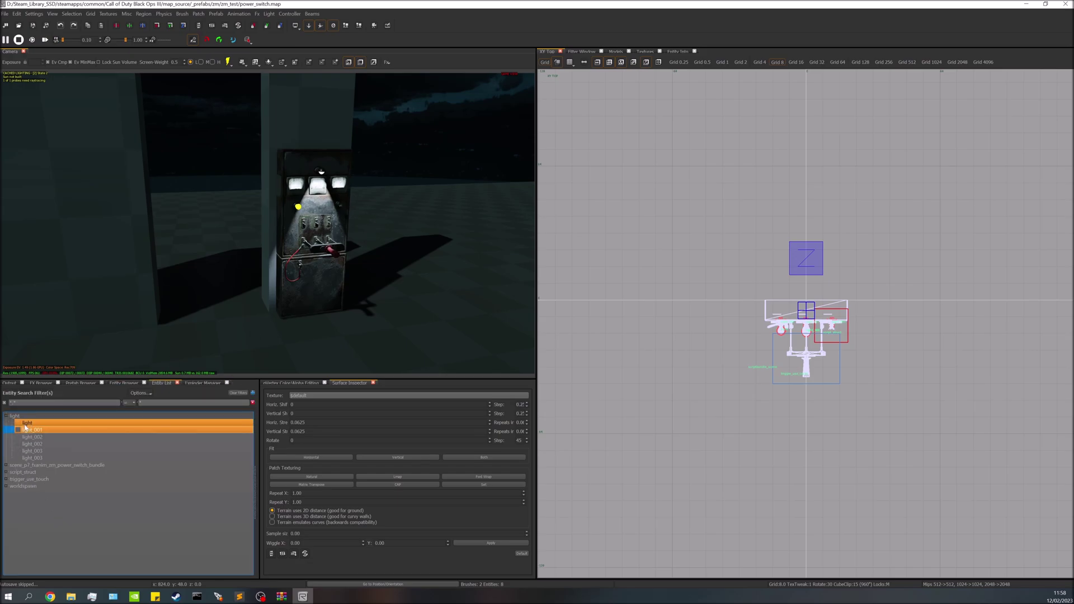
left_click(18, 430)
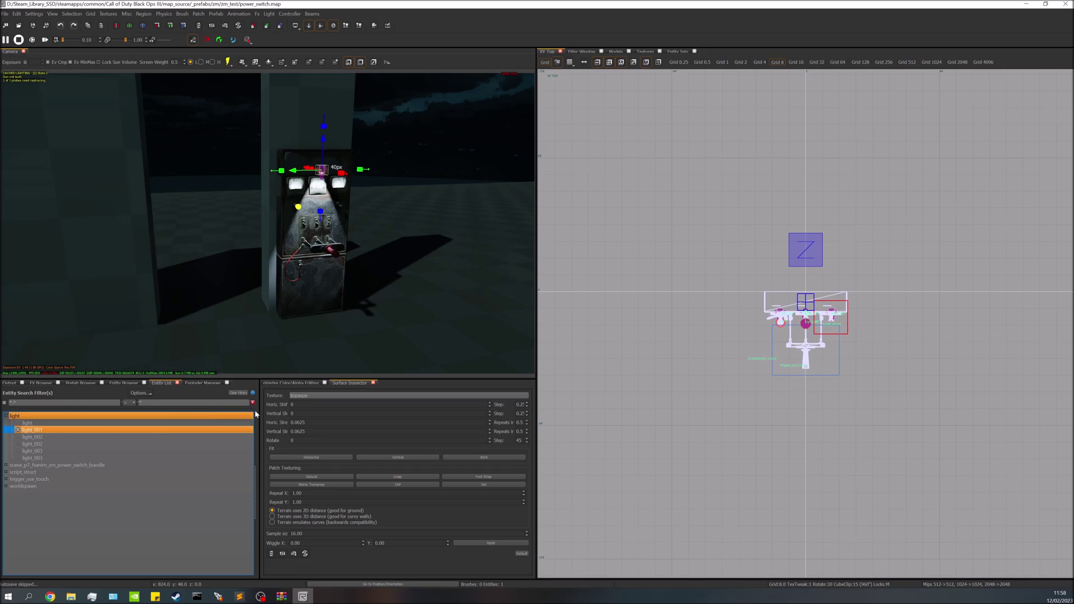
scroll(323, 151, "up", 4)
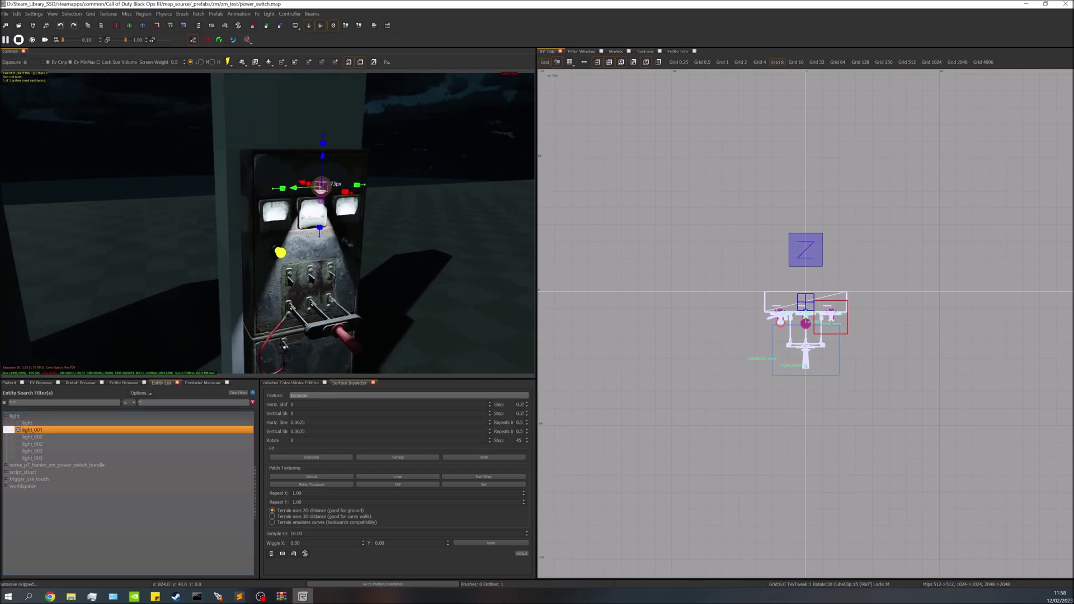
left_click(677, 52)
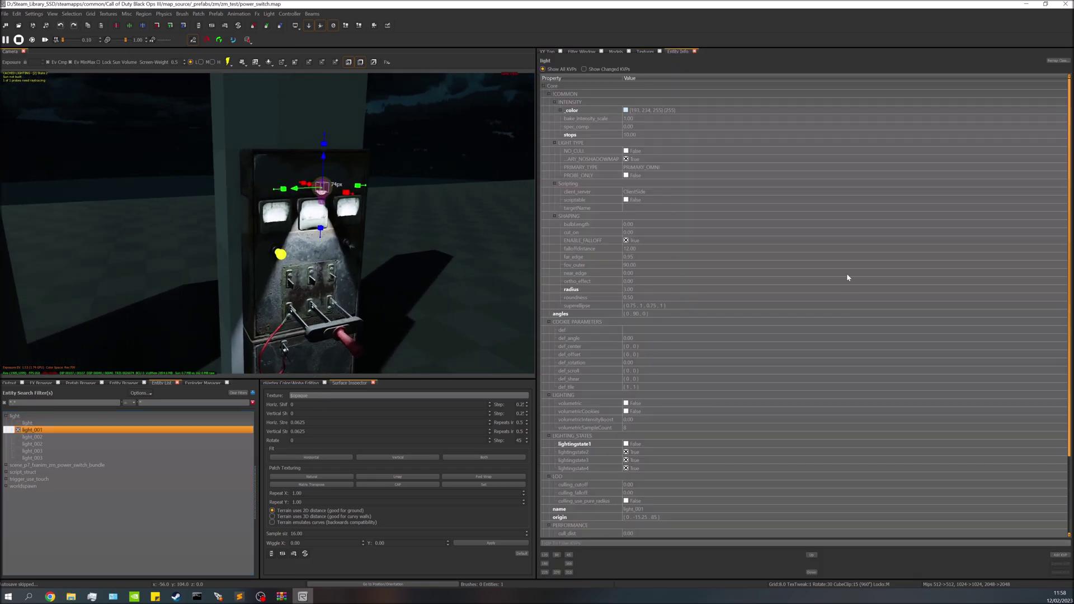
left_click(546, 52)
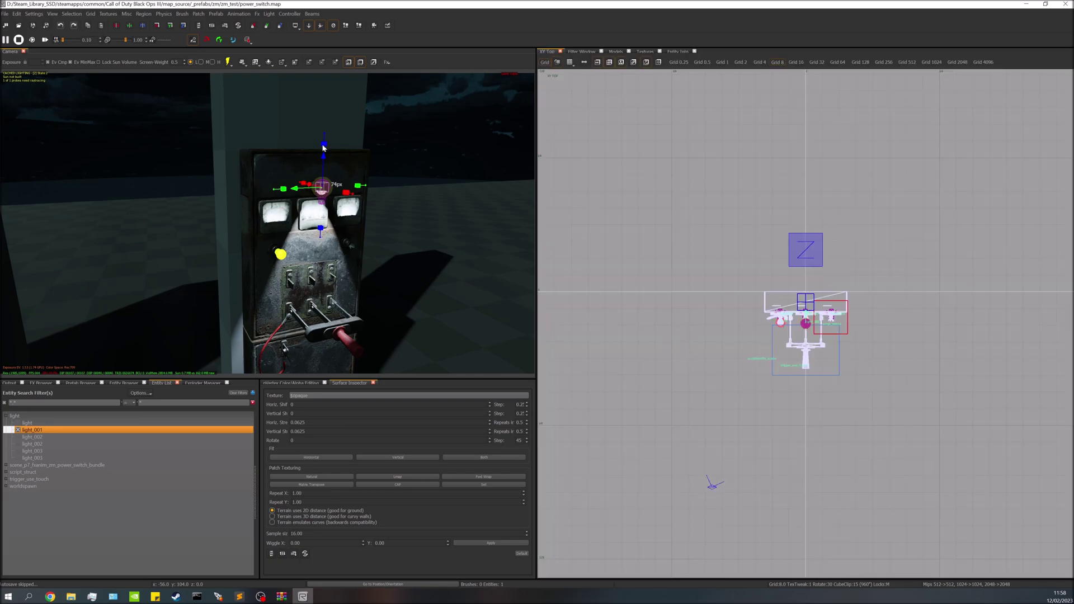
scroll(326, 151, "down", 4)
right_click_drag(327, 204, 335, 203)
key("Escape")
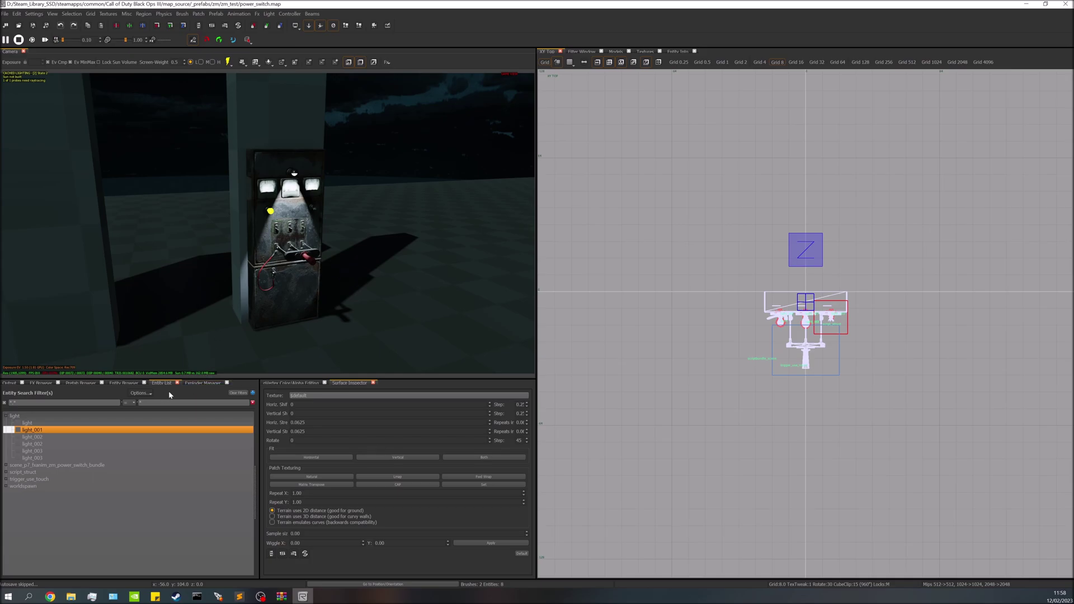
- Stop and replay the master_switch_lgt_meter exploder in the Exploder Manager and examine the switch's lights in the camera view
left_click(202, 383)
left_click(32, 427)
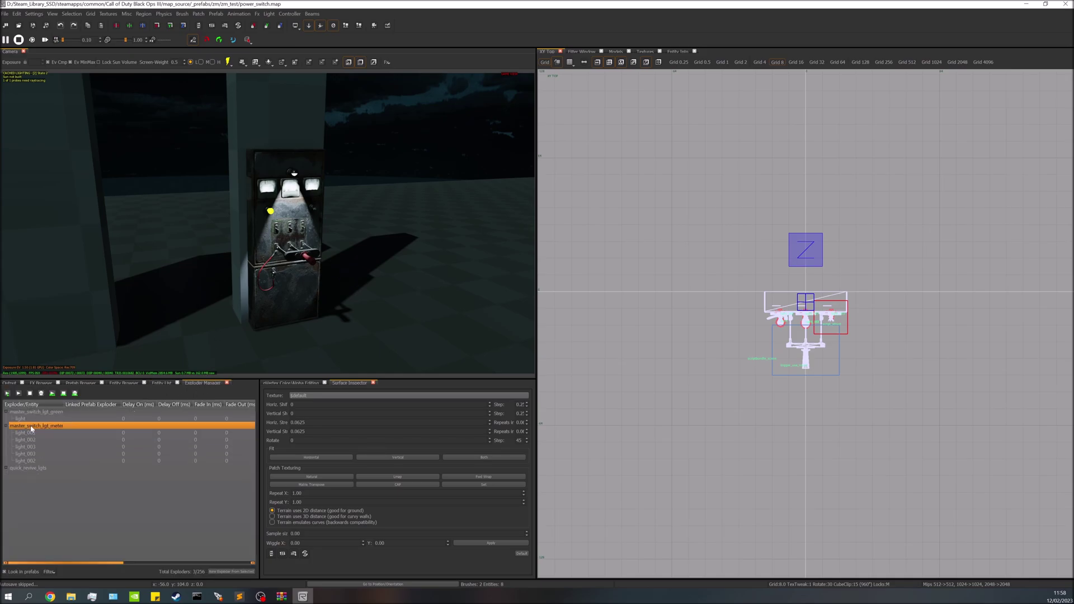
left_click(33, 440)
left_click(33, 425)
right_click(32, 425)
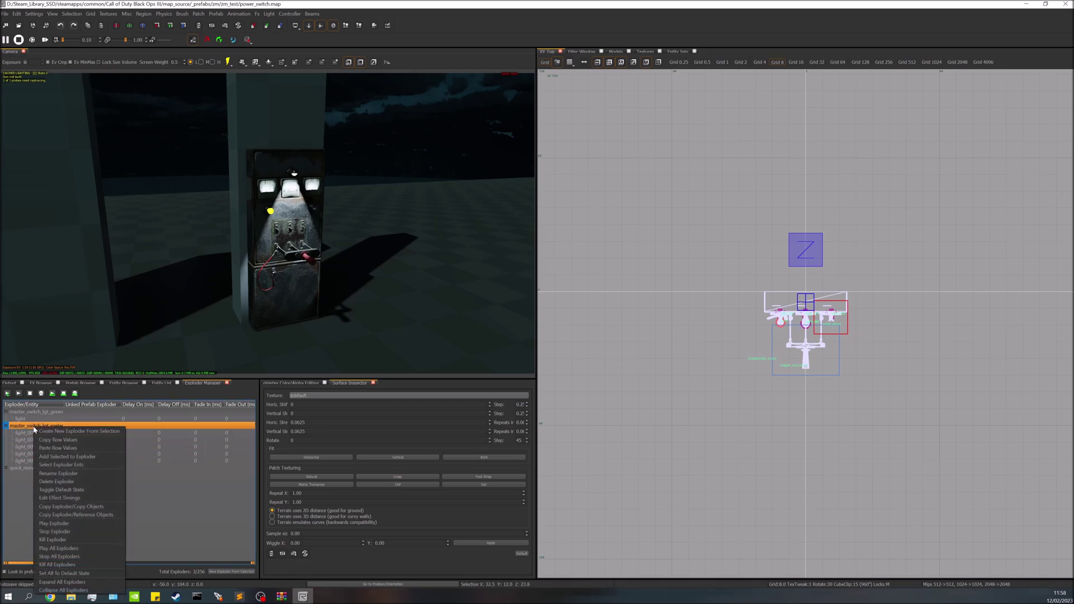
left_click(76, 532)
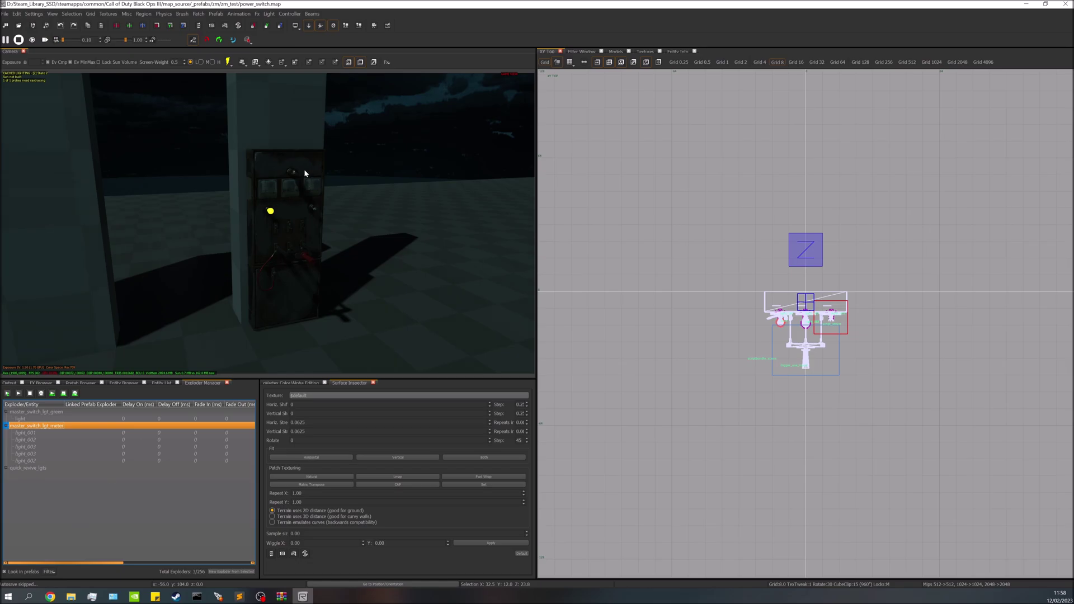
right_click(37, 429)
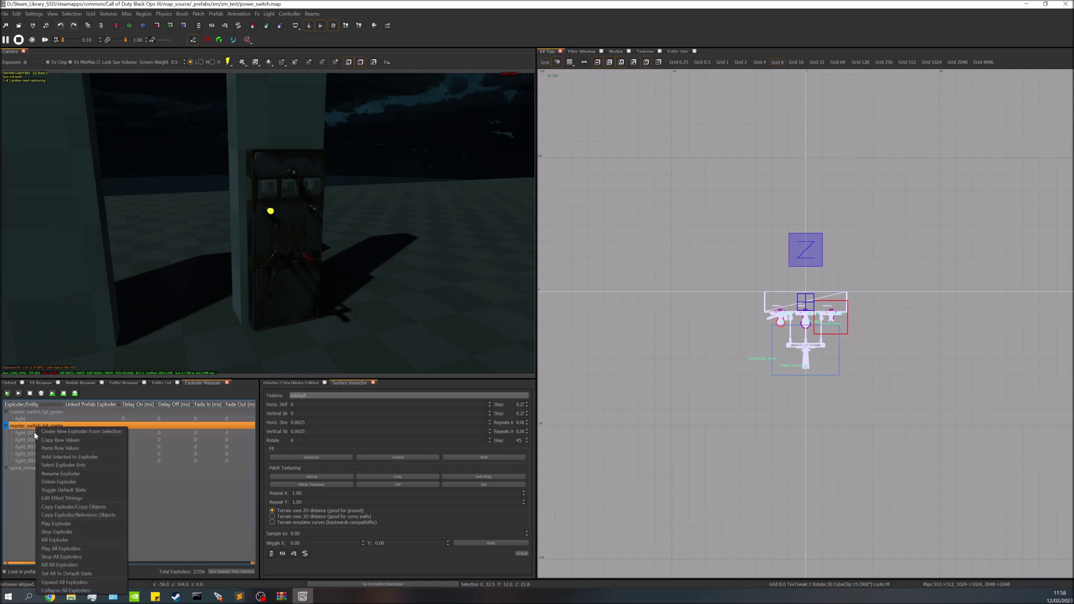
left_click(71, 525)
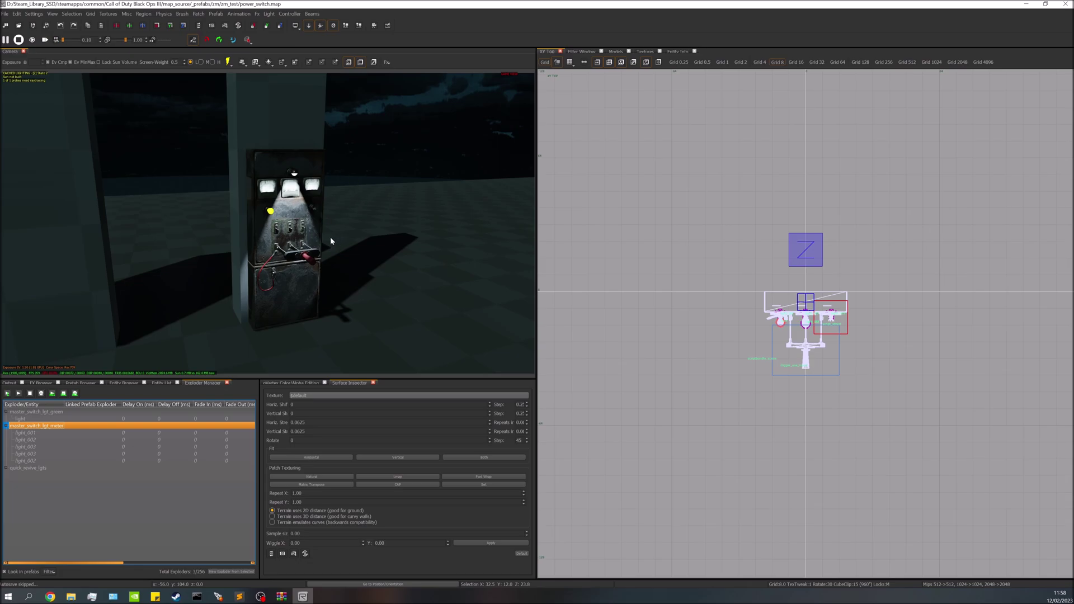
right_click_drag(324, 234, 392, 168)
right_click_drag(392, 210, 321, 196)
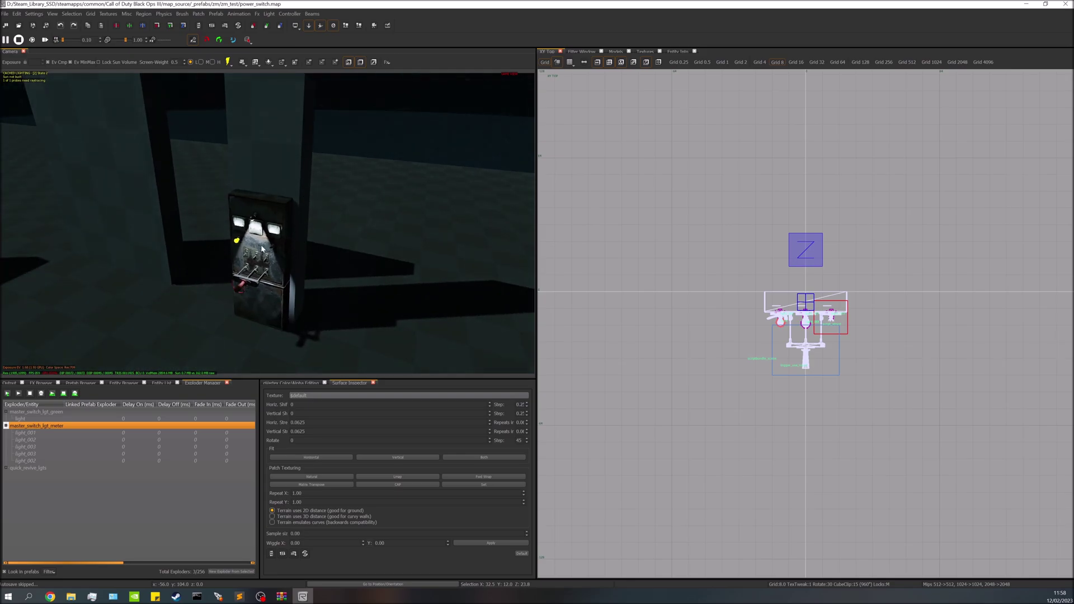
right_click_drag(273, 222, 323, 209)
key("w")
key("s")
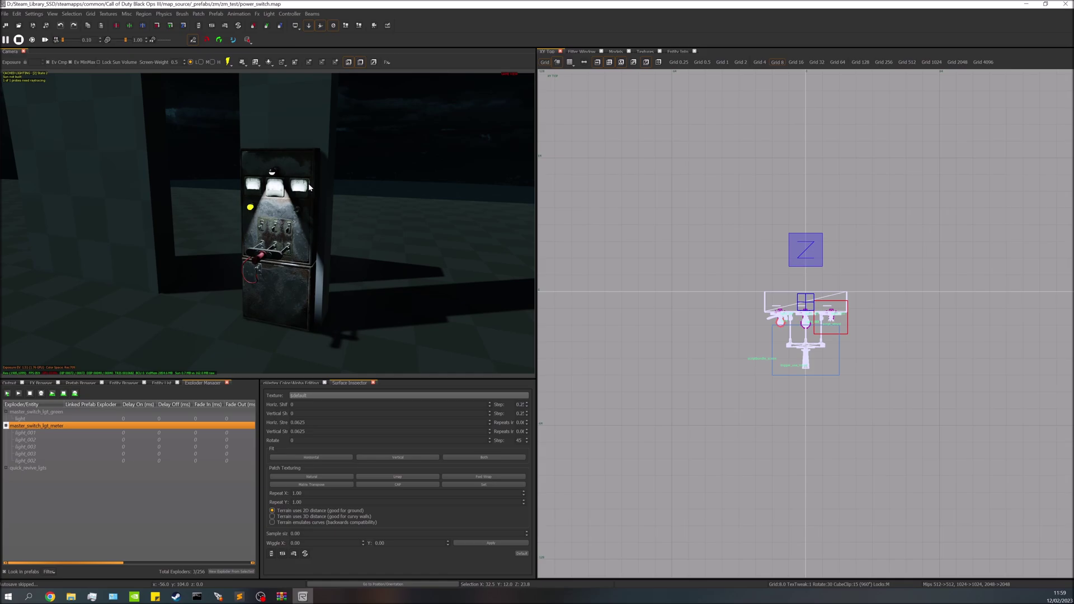
right_click_drag(309, 186, 308, 187)
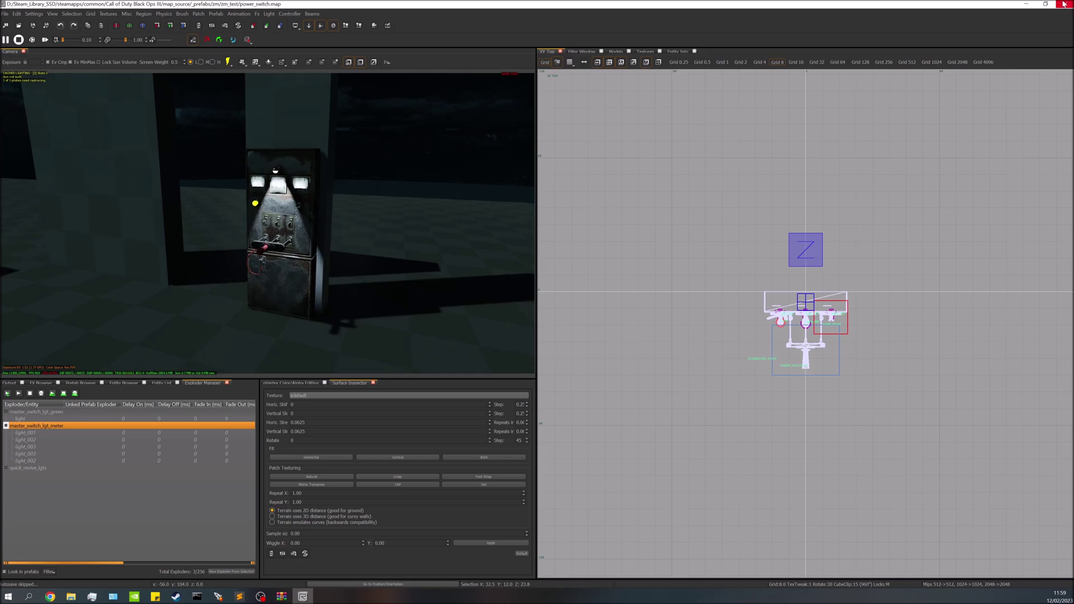
- Leave the power switch prefab, save the zm_test map, and clear the selection of the switch
right_click(375, 214)
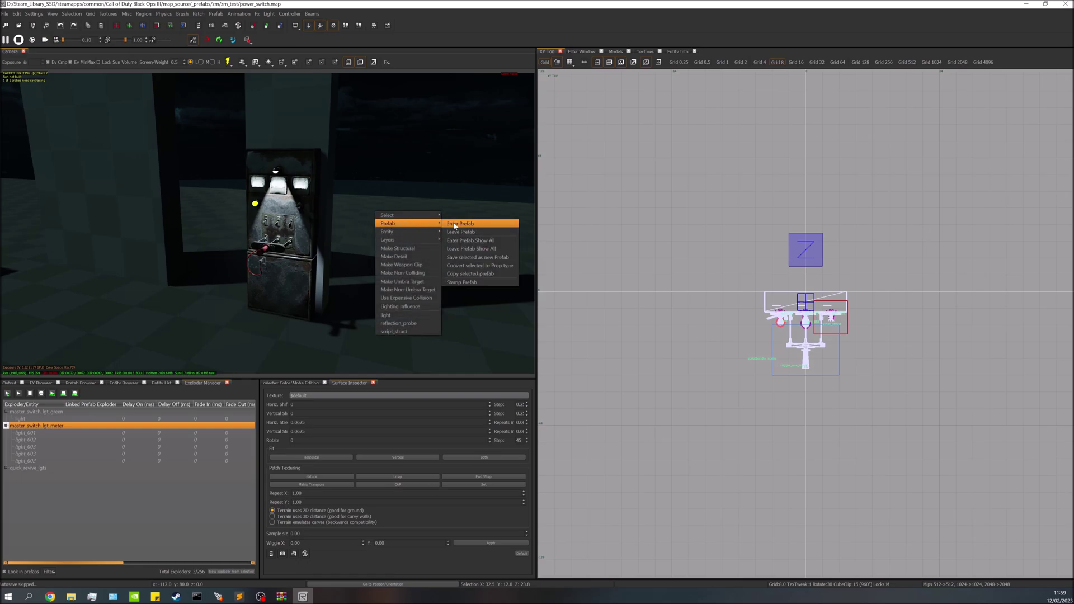
left_click(441, 237)
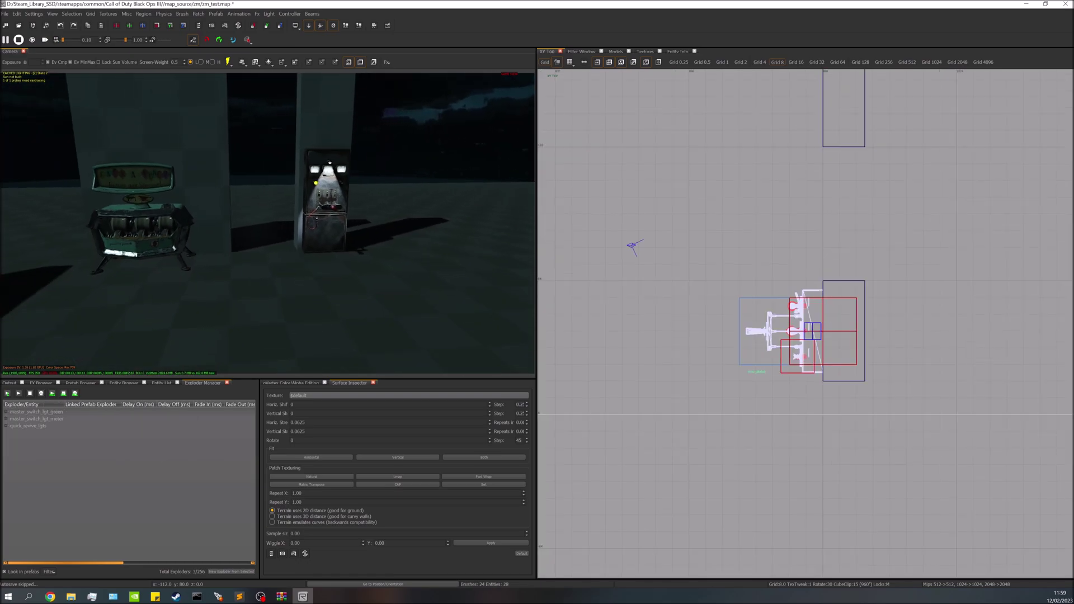
left_click(350, 221)
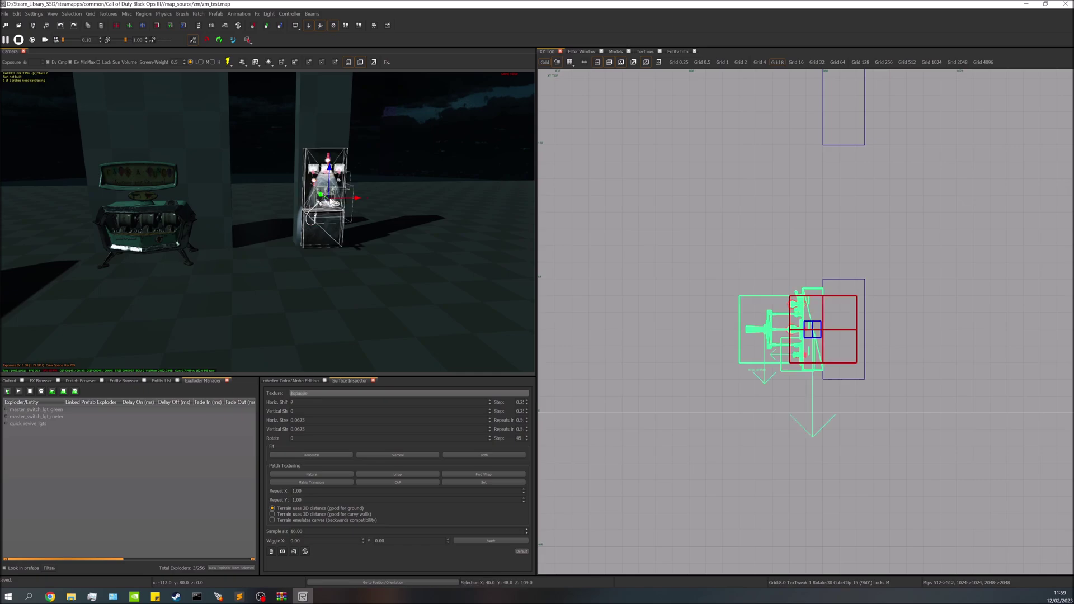
right_click_drag(352, 218, 342, 210)
key("Escape")
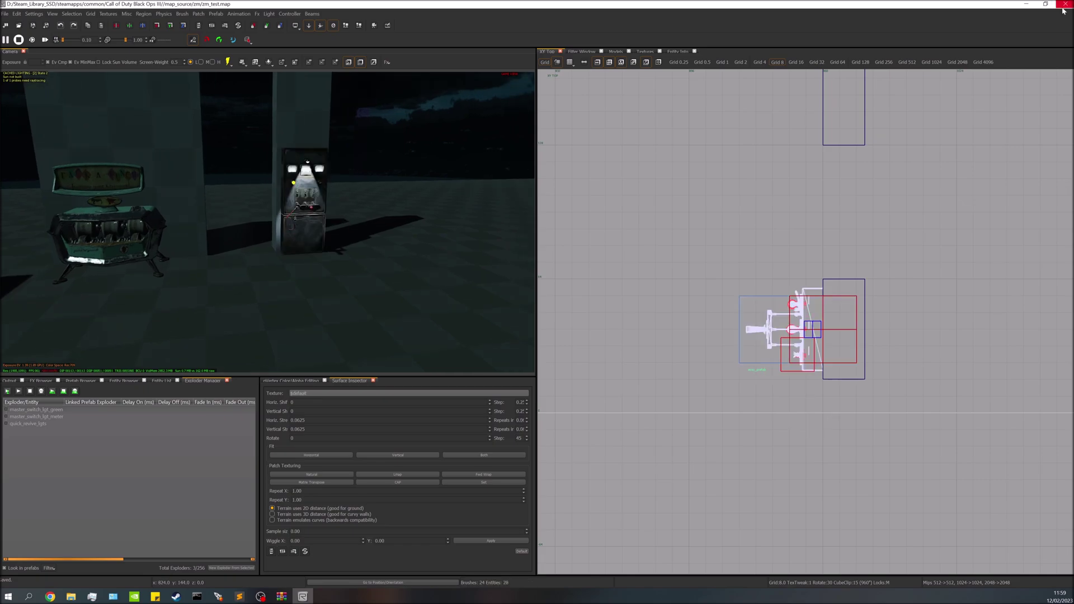
- Close the level editor and bring up the Black Ops III Mod Tools Launcher, clearing away the Recordings folder window
left_click(1064, 5)
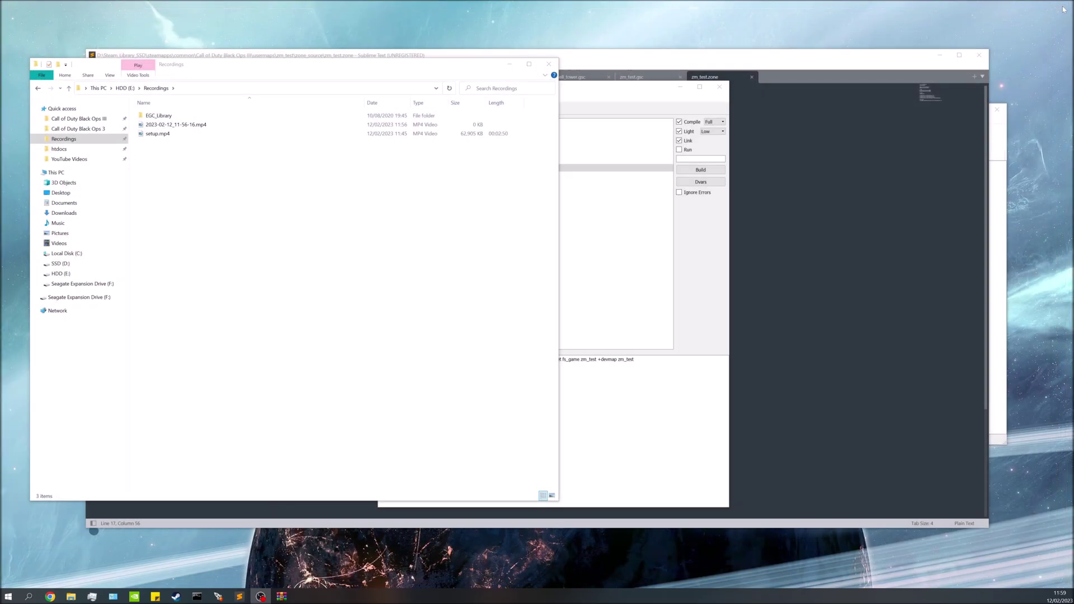
left_click(589, 232)
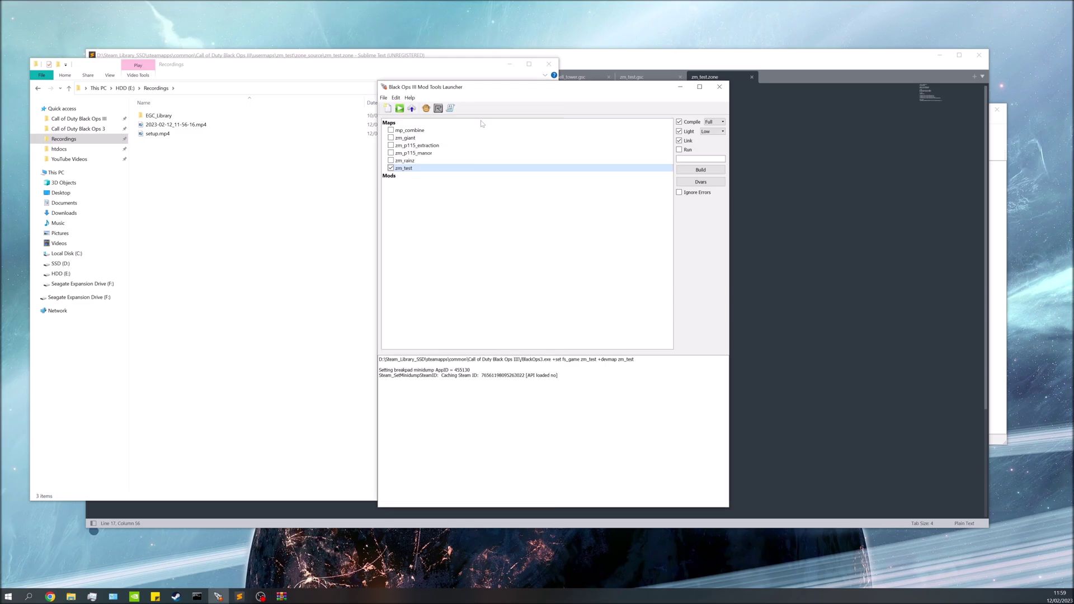
left_click(509, 64)
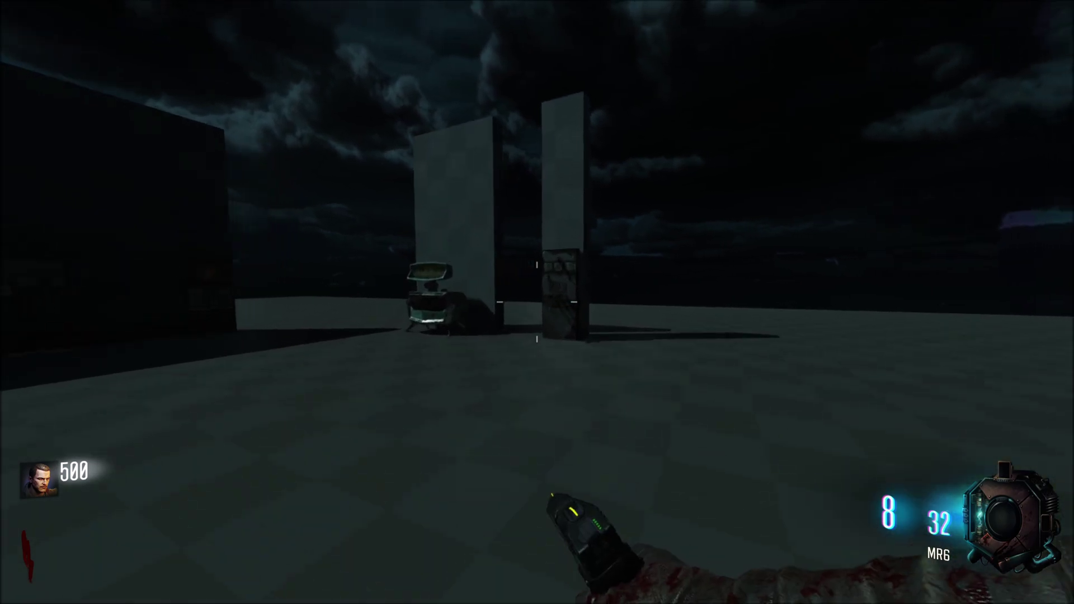
- Walk up to the power switch in the running zm_test map, turn on the power, and back away from it
key("w")
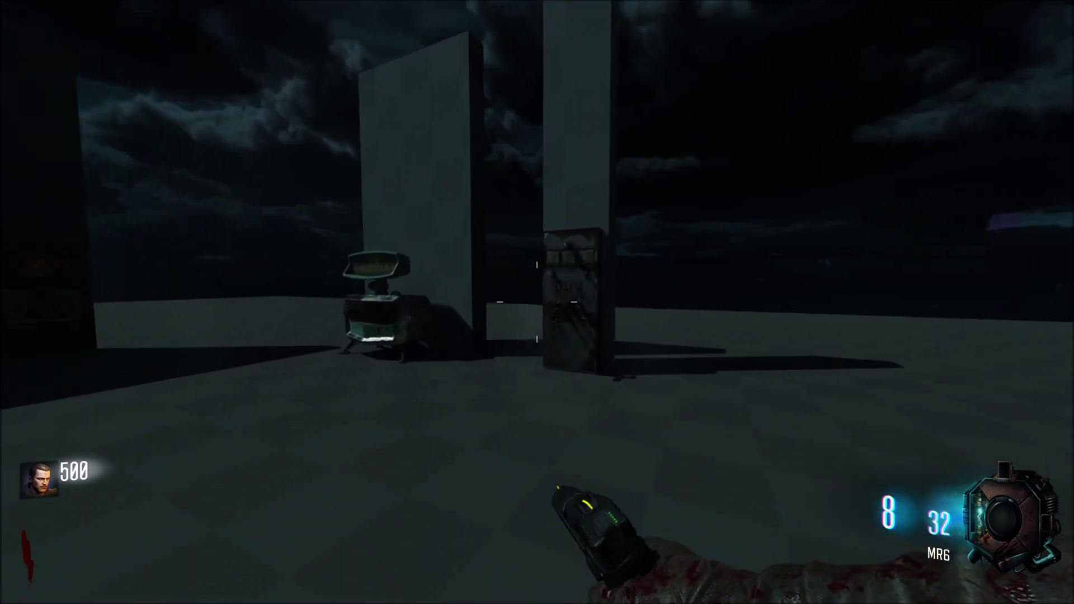
key("w")
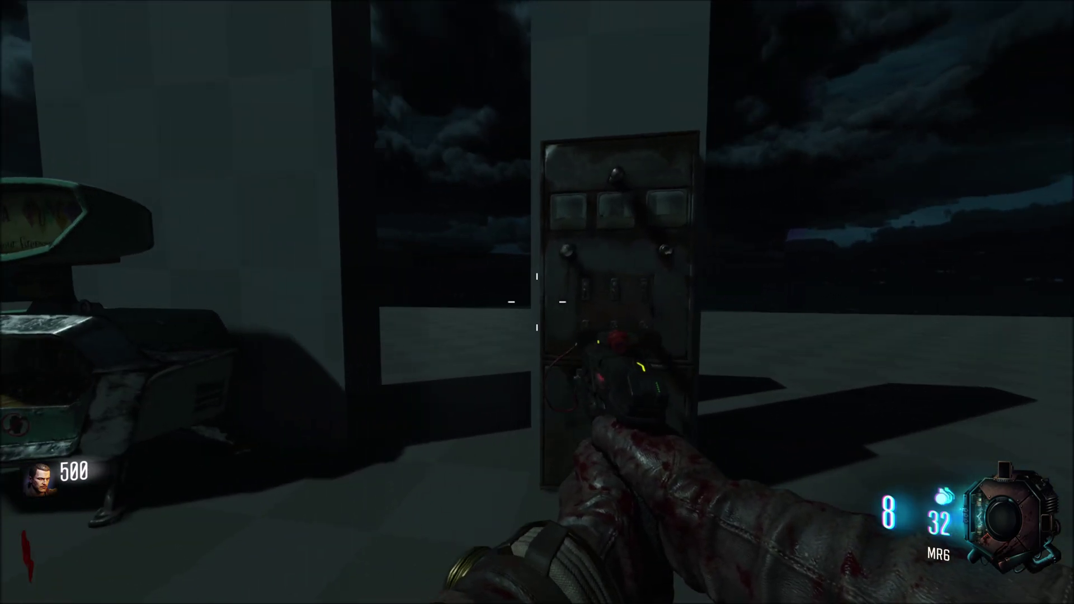
key("s")
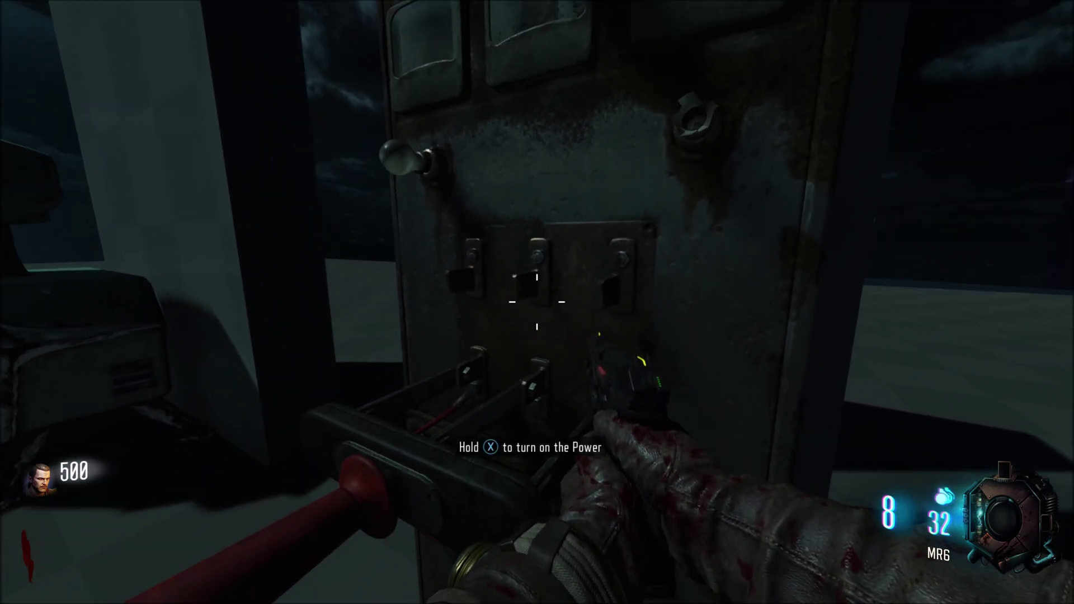
key("x")
key("s")
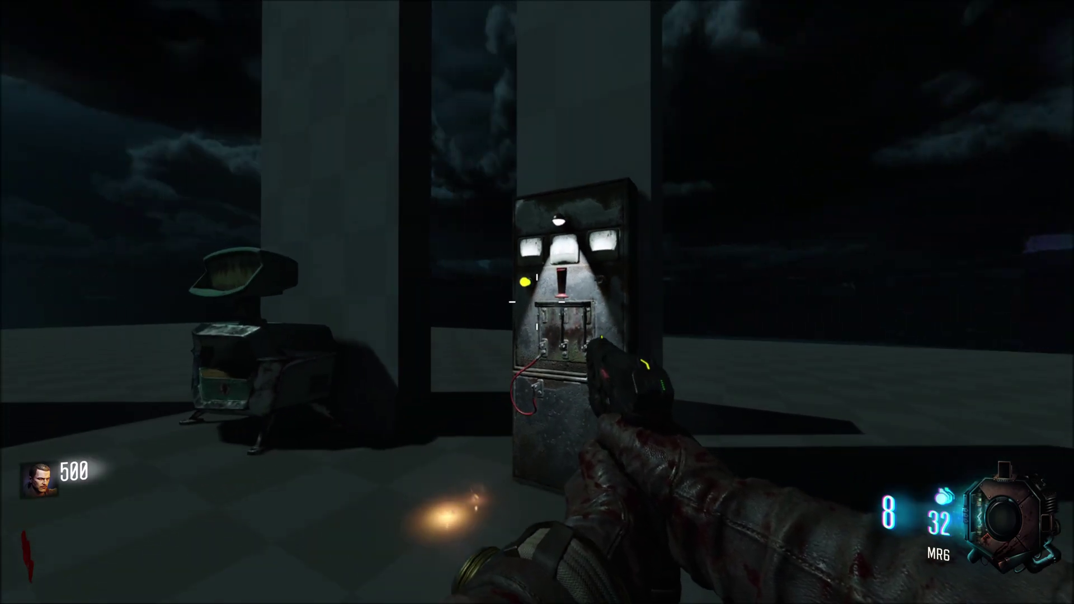
- Move away from the switch and melee the two approaching zombies
key("a")
key("s")
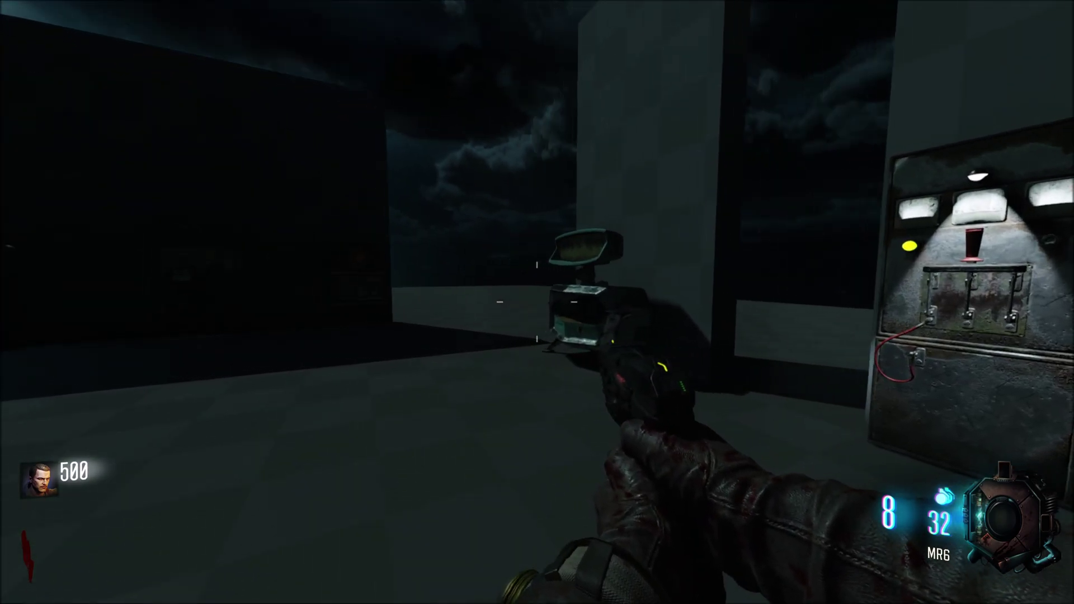
key("s")
key("w")
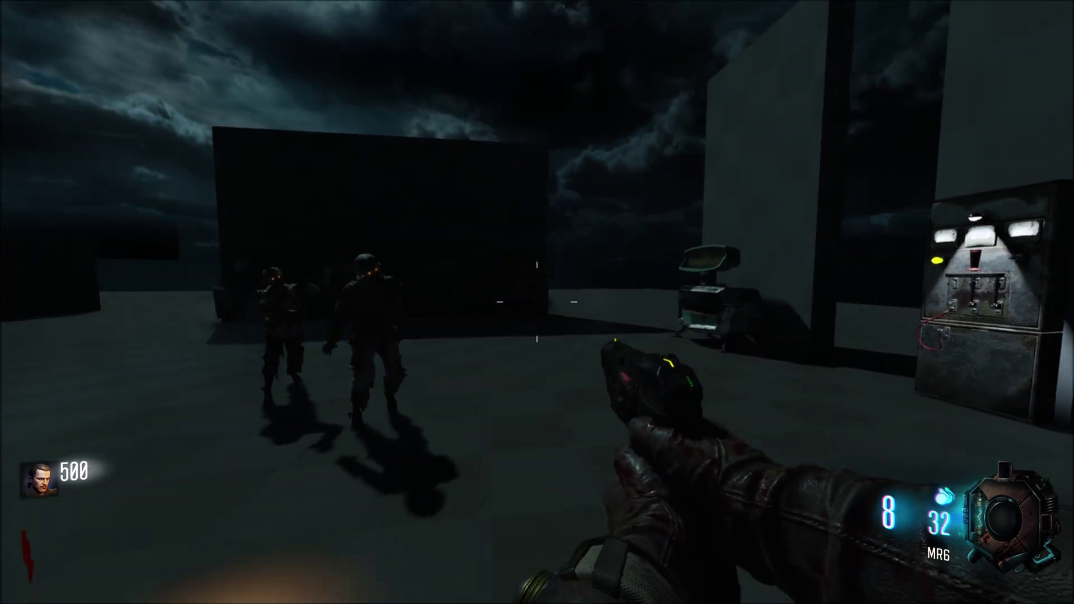
key("v")
key("v")
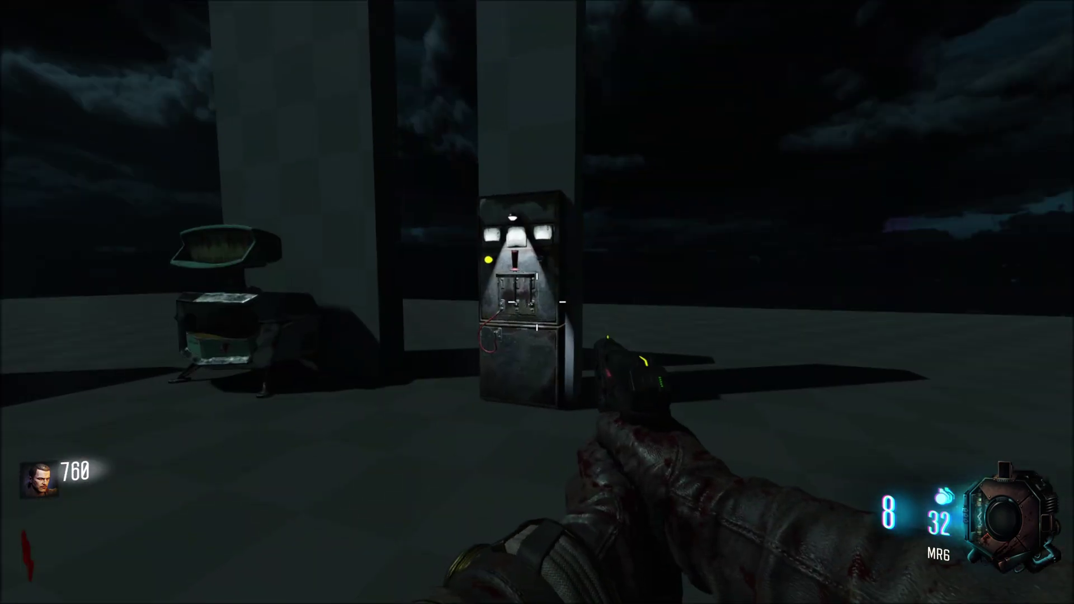
- Examine the activated power switch's lever, meter lights, bulb and spark effects in-game, up close and from several angles
key("w")
key("w")
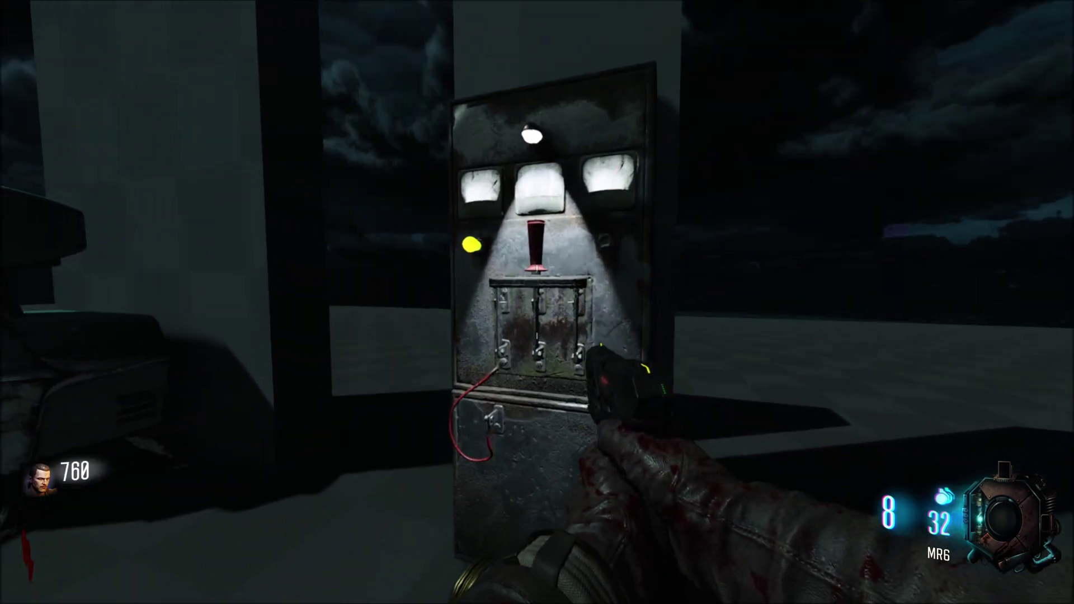
key("a")
key("w")
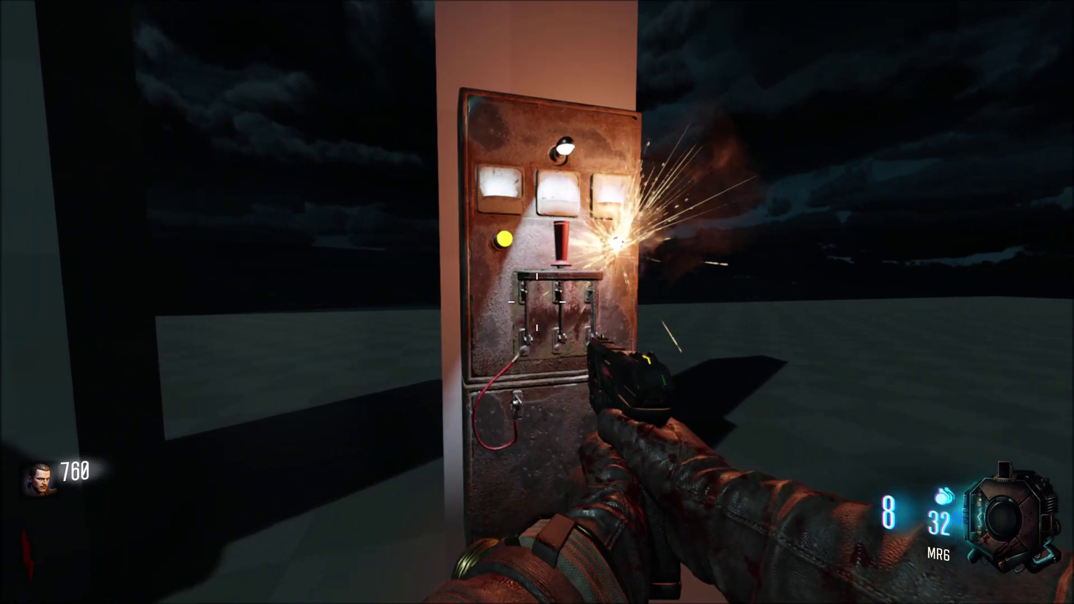
right_click(537, 302)
key("d")
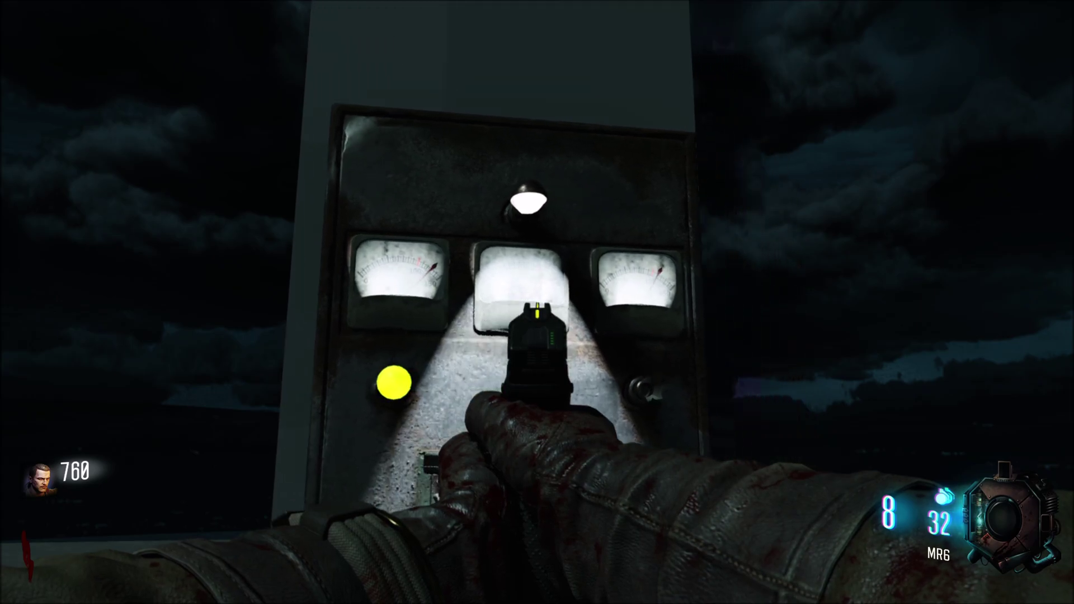
key("s")
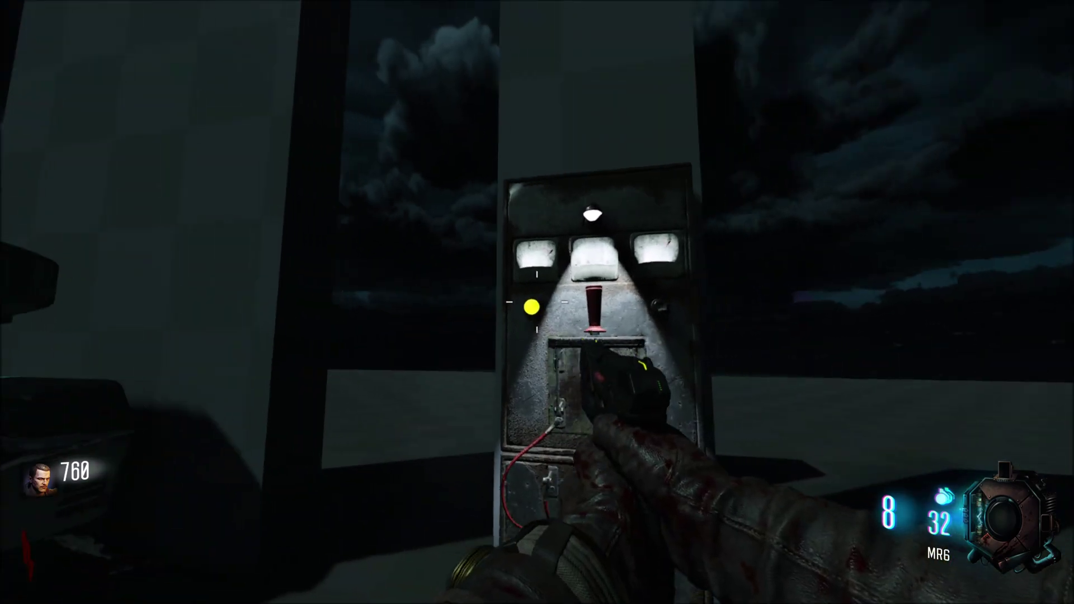
key("w")
key("d")
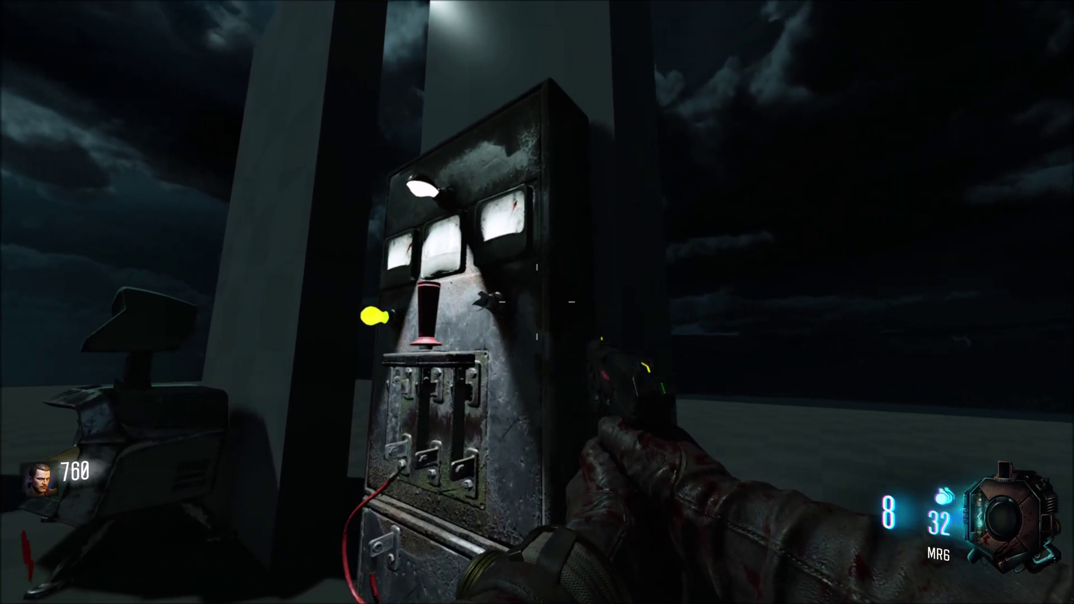
key("s")
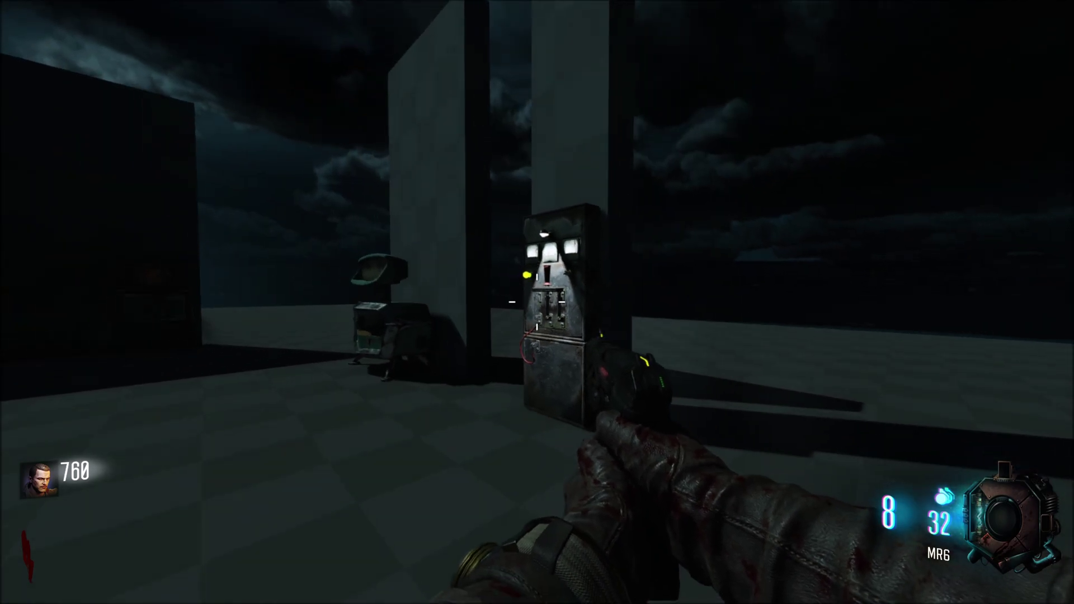
key("w")
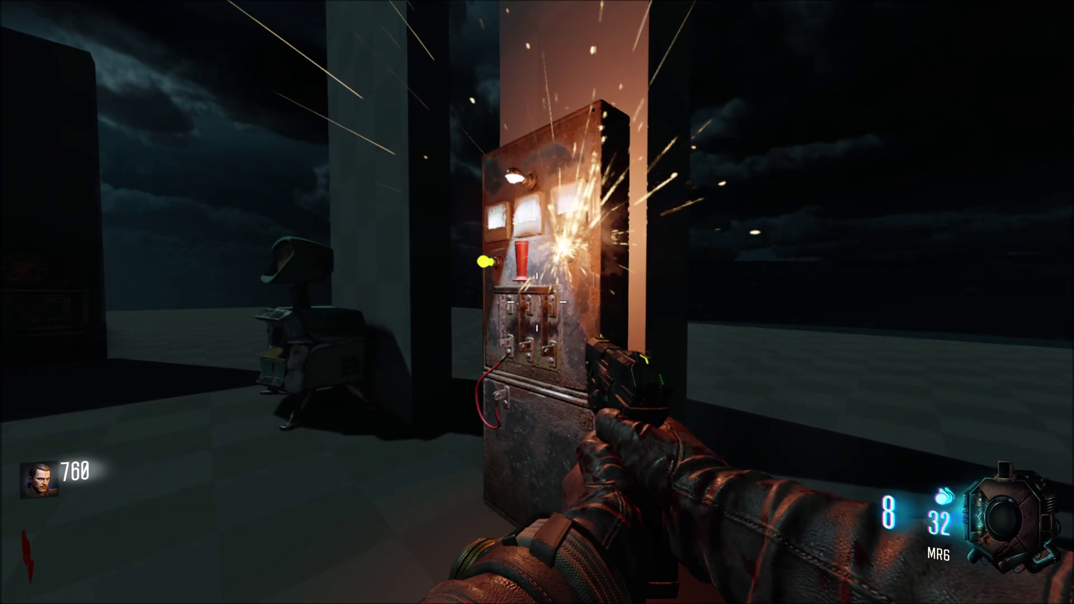
key("s")
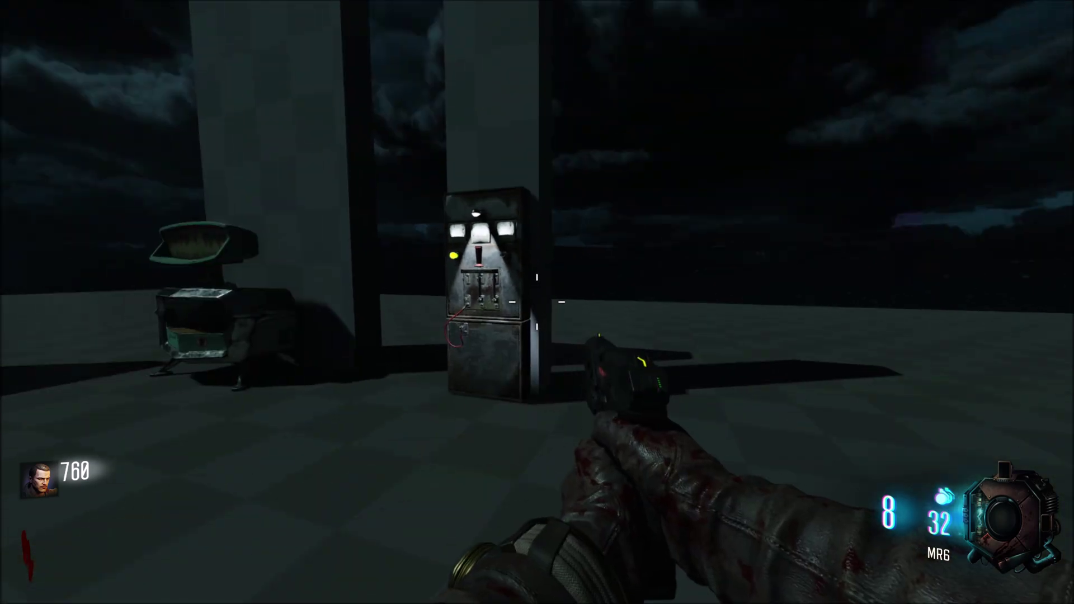
key("d")
key("w")
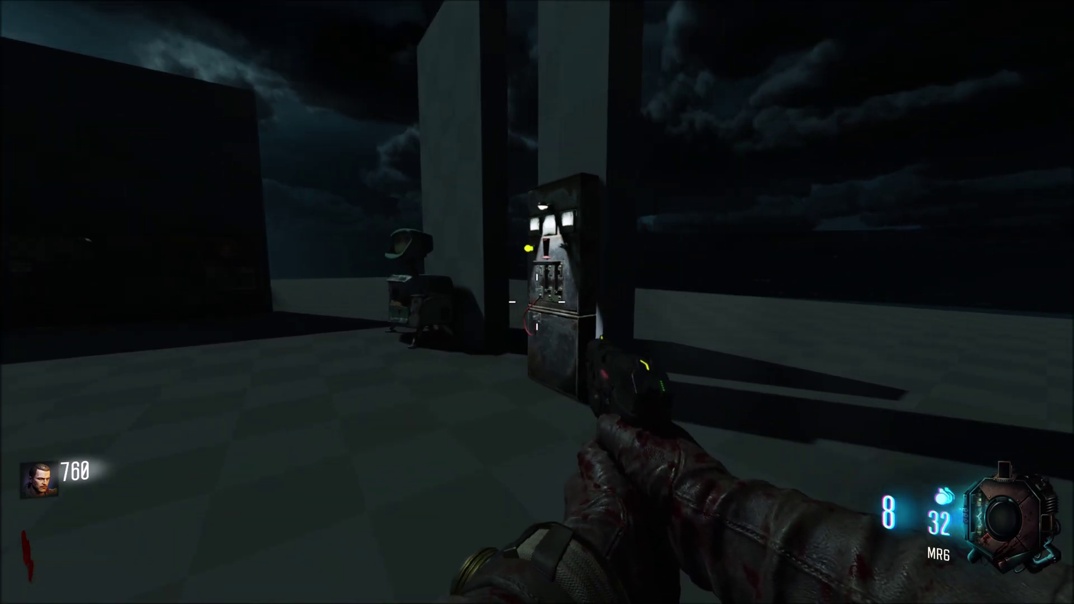
key("w")
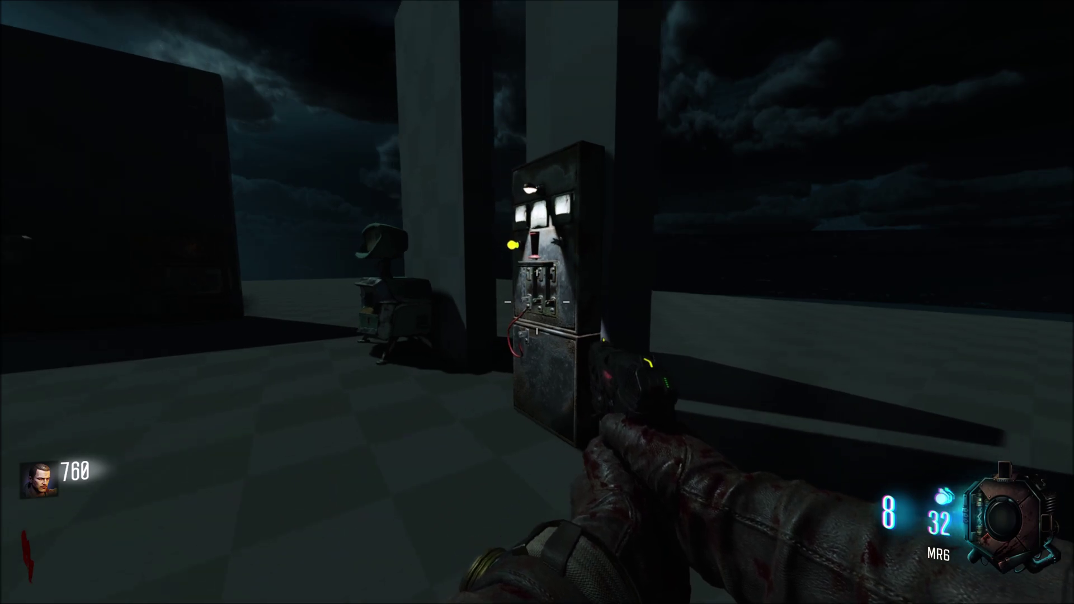
key("s")
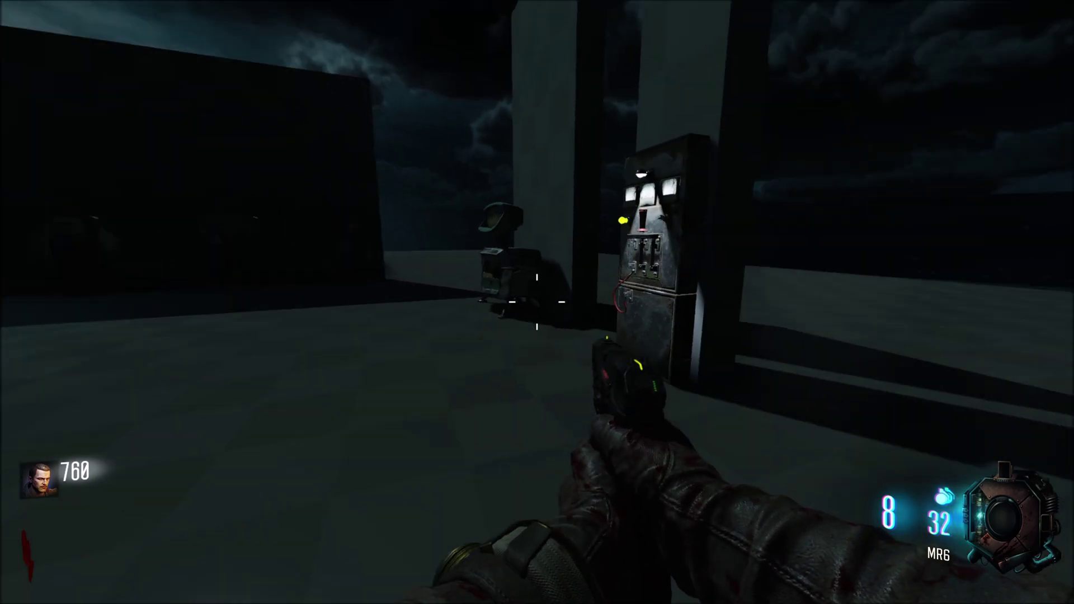